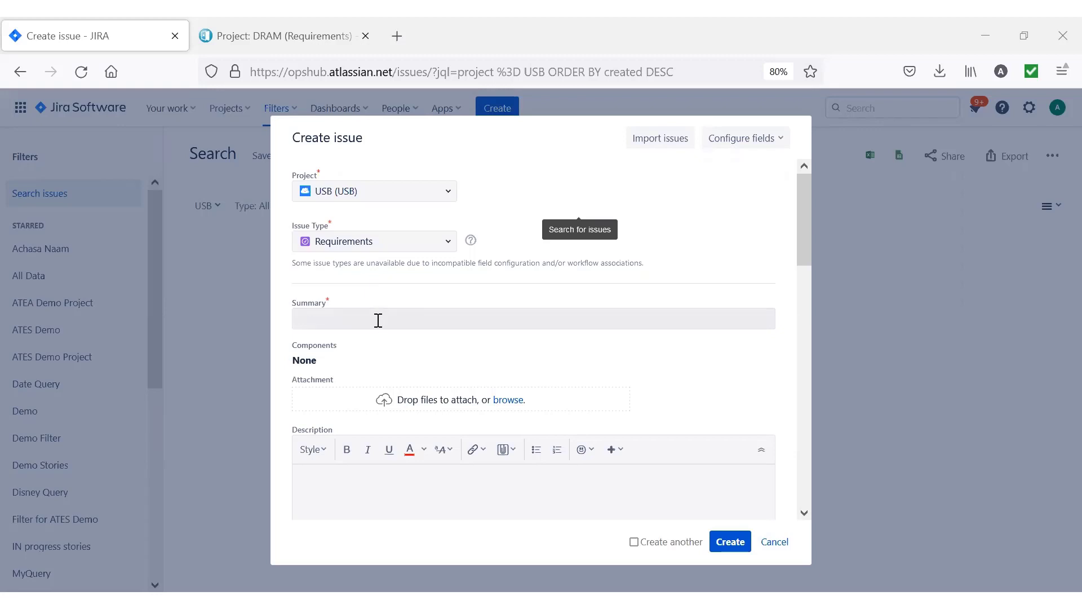
Create a USB requirement with the summary "Increasing transfer rates for USB Flash drives to 2-TB" and paste in its description.
click(378, 320)
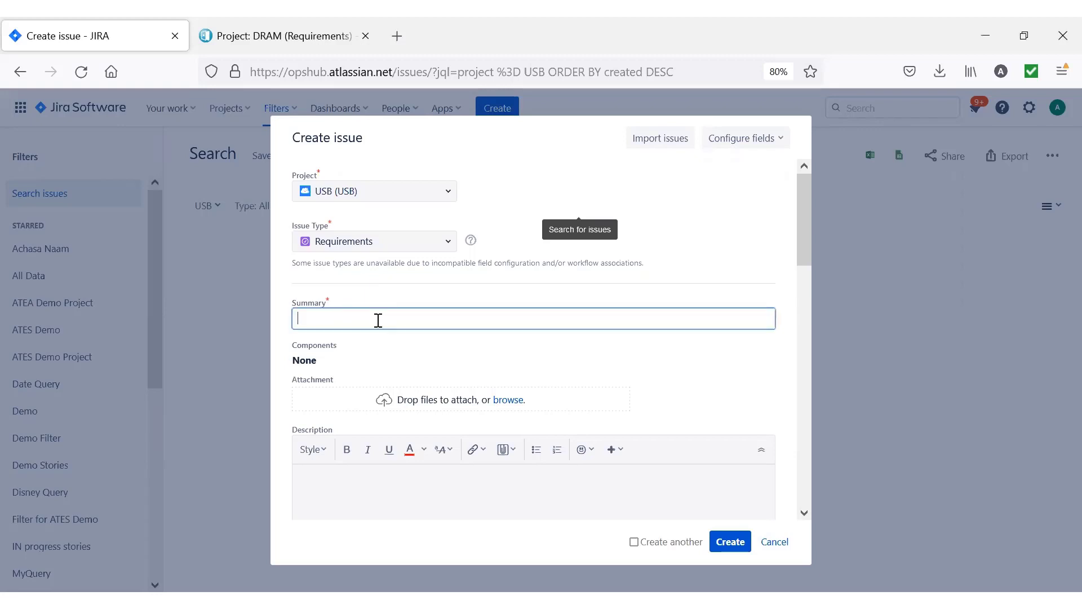
text(Increasing transfer rates for USB Flash drives to 2-TB)
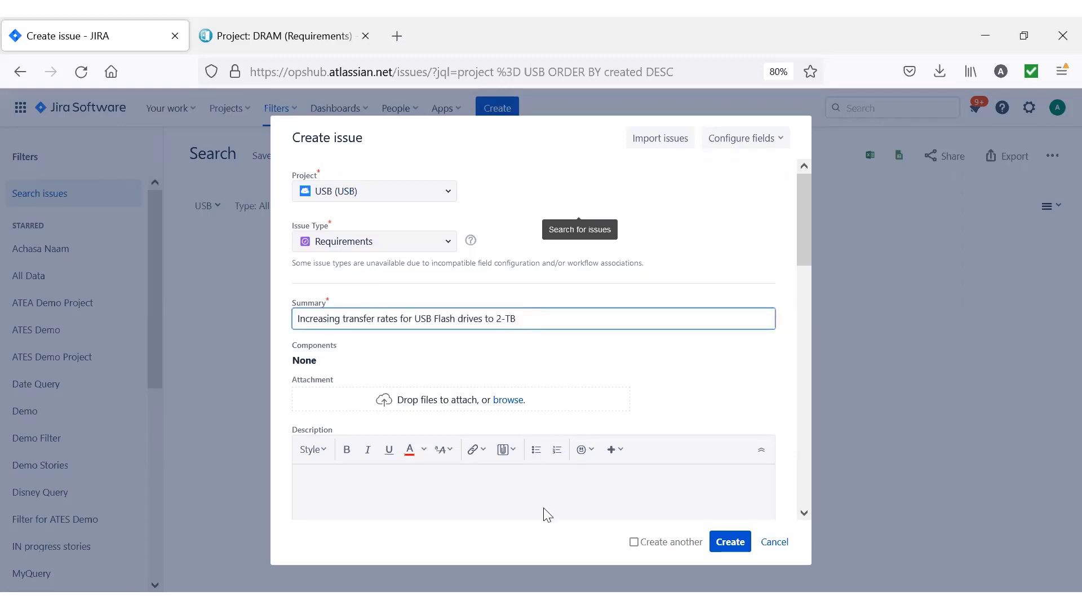
click(404, 486)
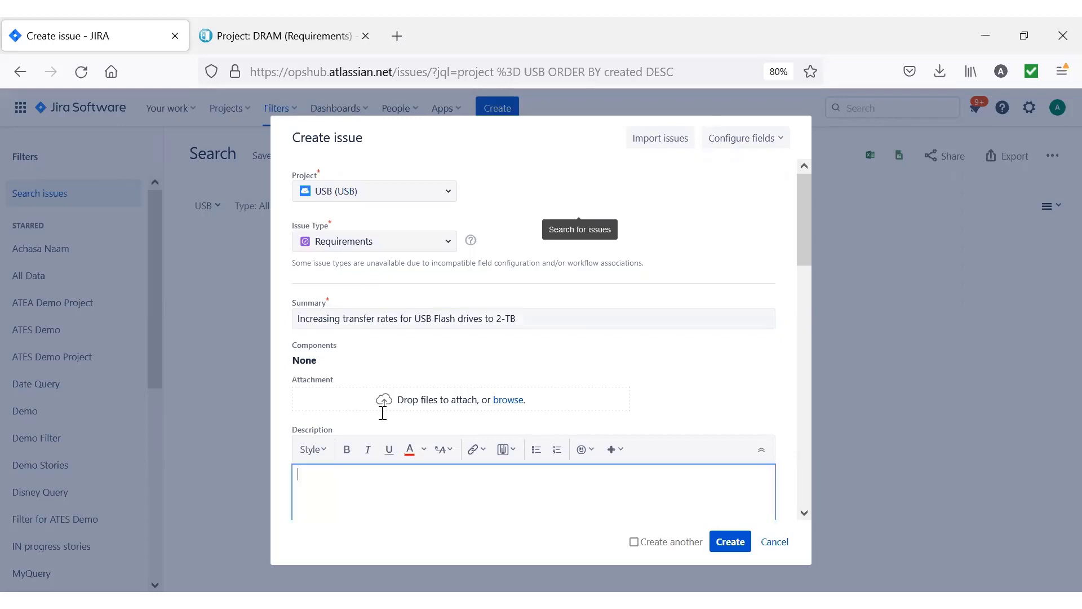
text(Increase transfer rates from 1 TB to 2 TB)
scroll(364, 418, down, 2)
scroll(363, 418, down, 5)
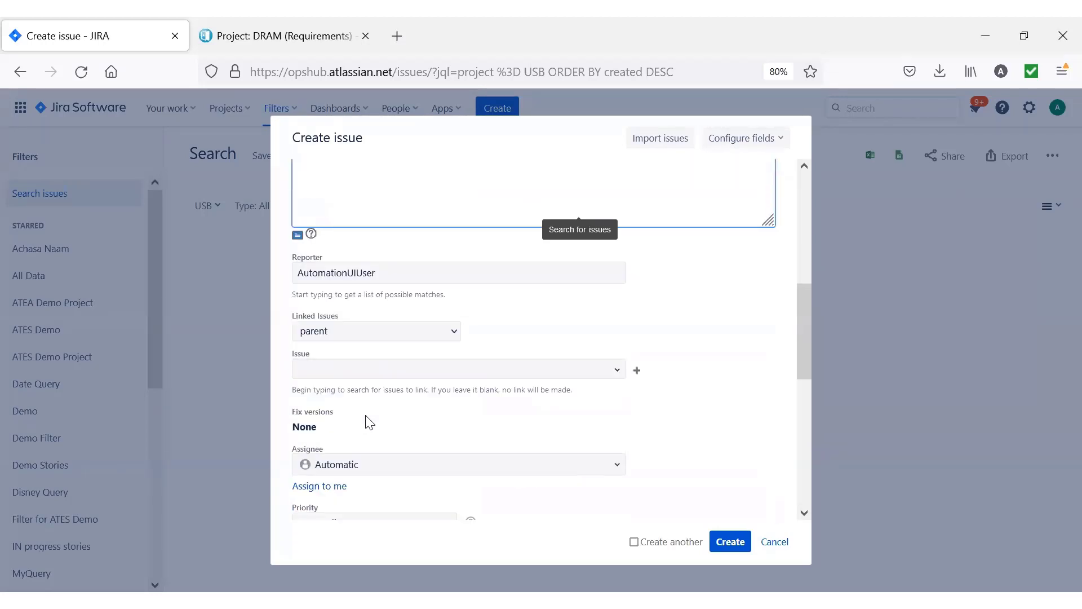
click(728, 546)
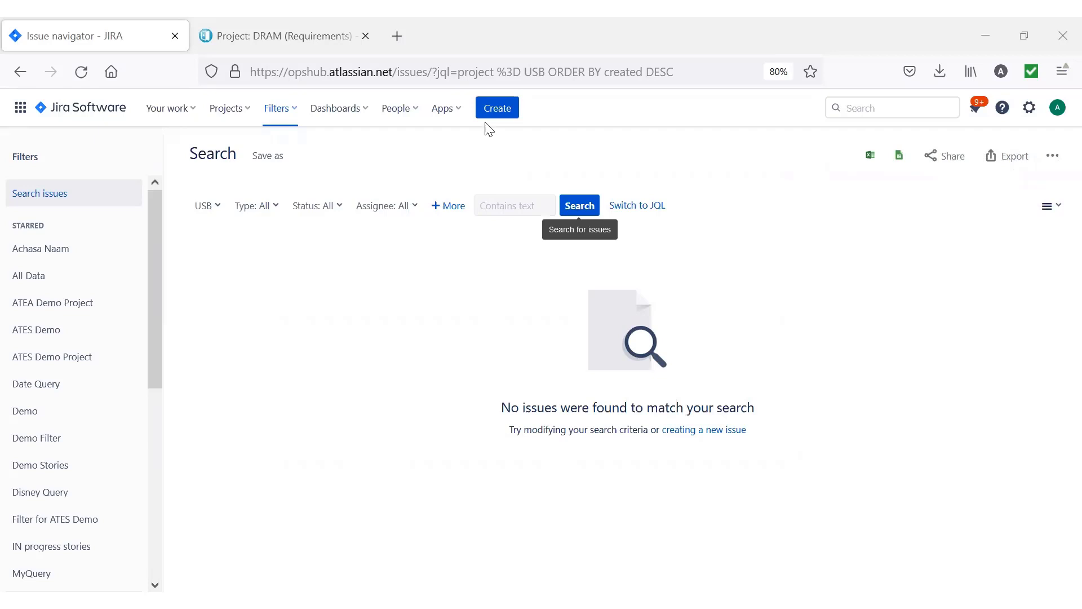
Start another USB requirement with the summary "USB benchmark verification" and paste in its description.
click(495, 111)
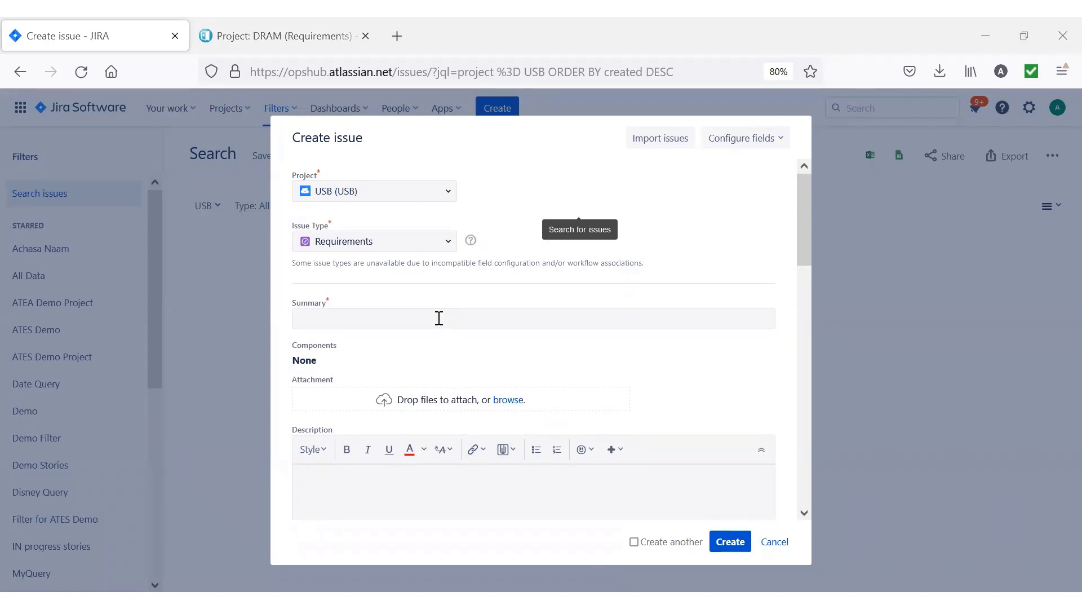
click(439, 318)
text(USB benchmark verification)
scroll(432, 391, down, 2)
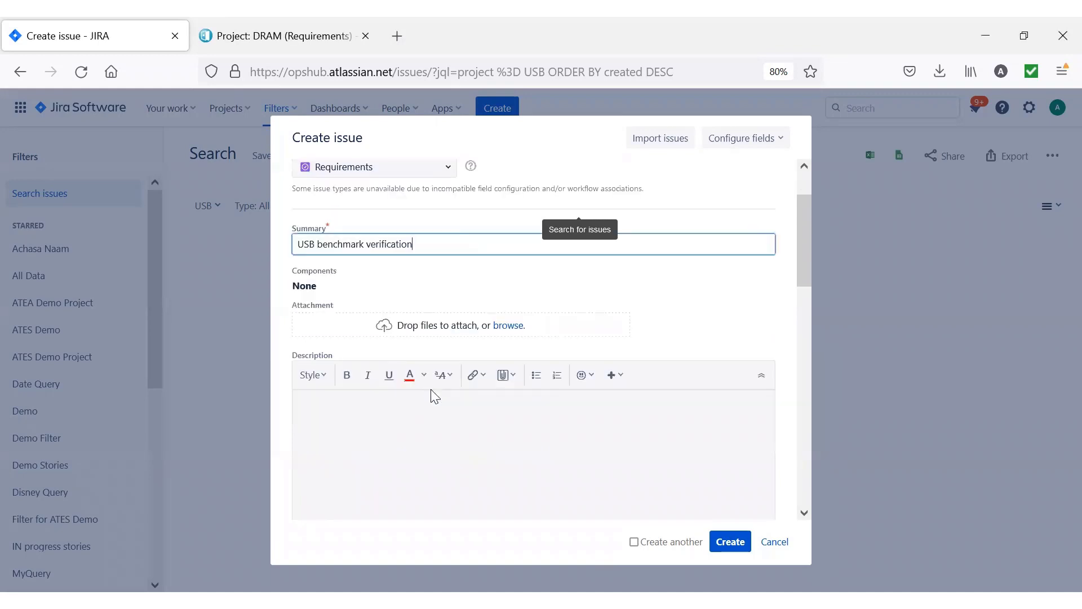
click(436, 423)
text(USB benchmark verification)
scroll(733, 356, down, 5)
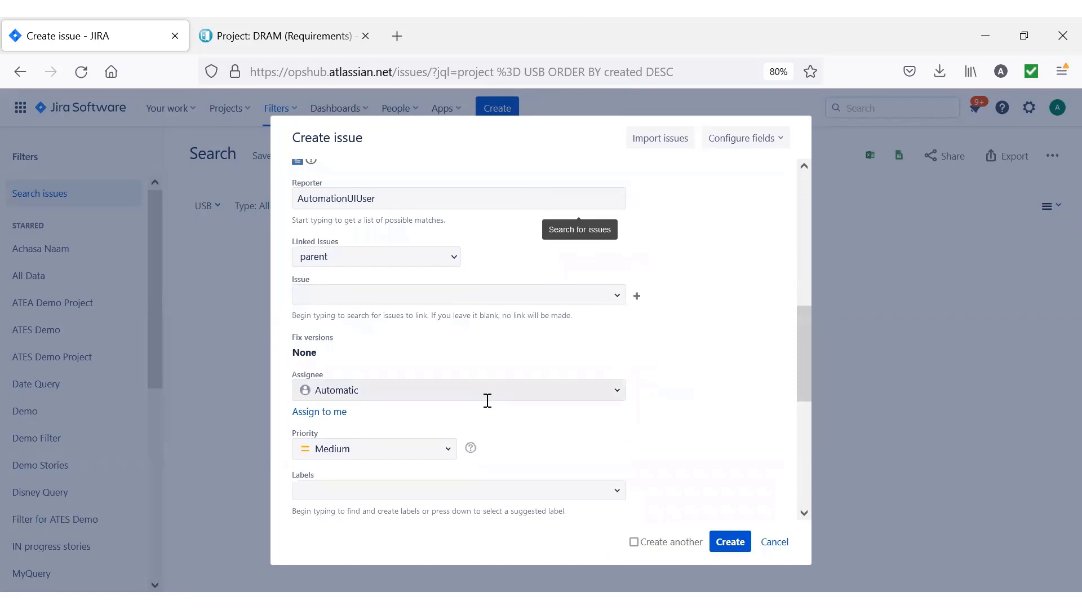
Link the benchmark requirement to USB-26 with the parent link type and create the issue.
scroll(519, 474, down, 1)
scroll(519, 466, up, 3)
scroll(522, 473, down, 1)
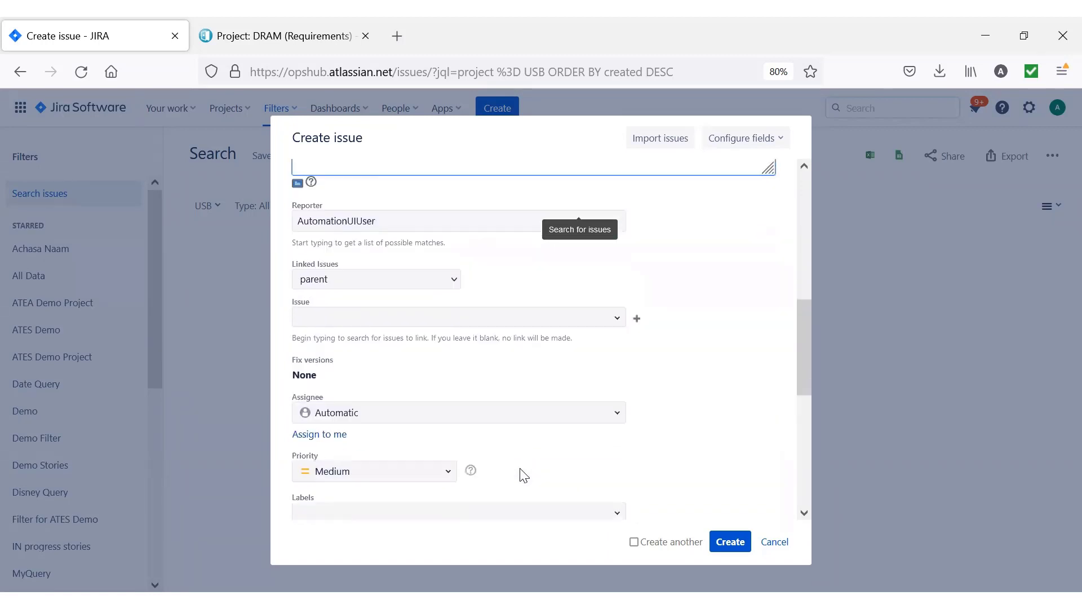
scroll(522, 476, up, 2)
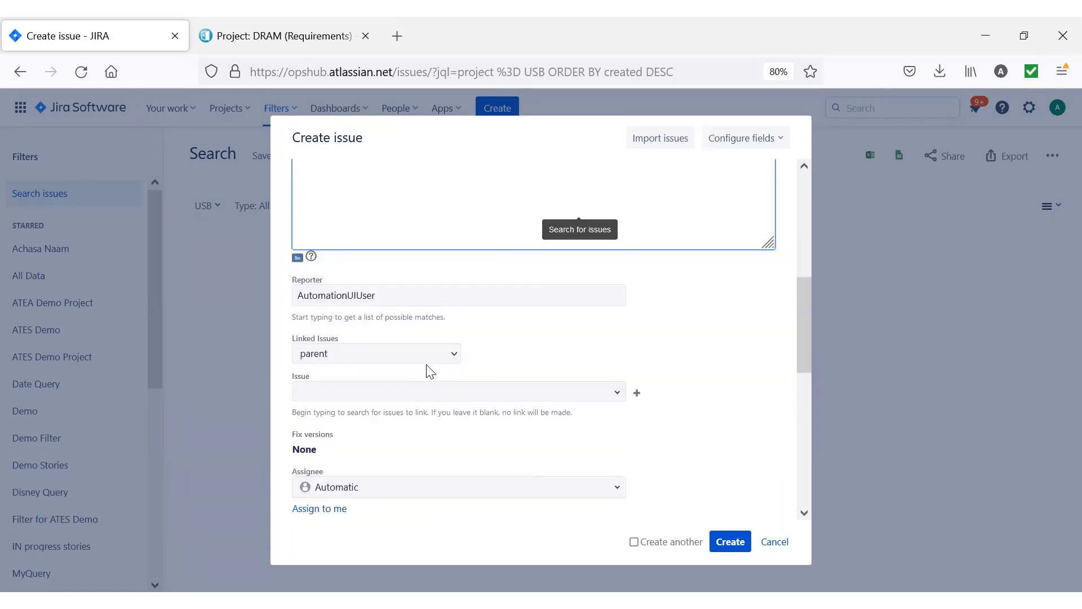
click(411, 393)
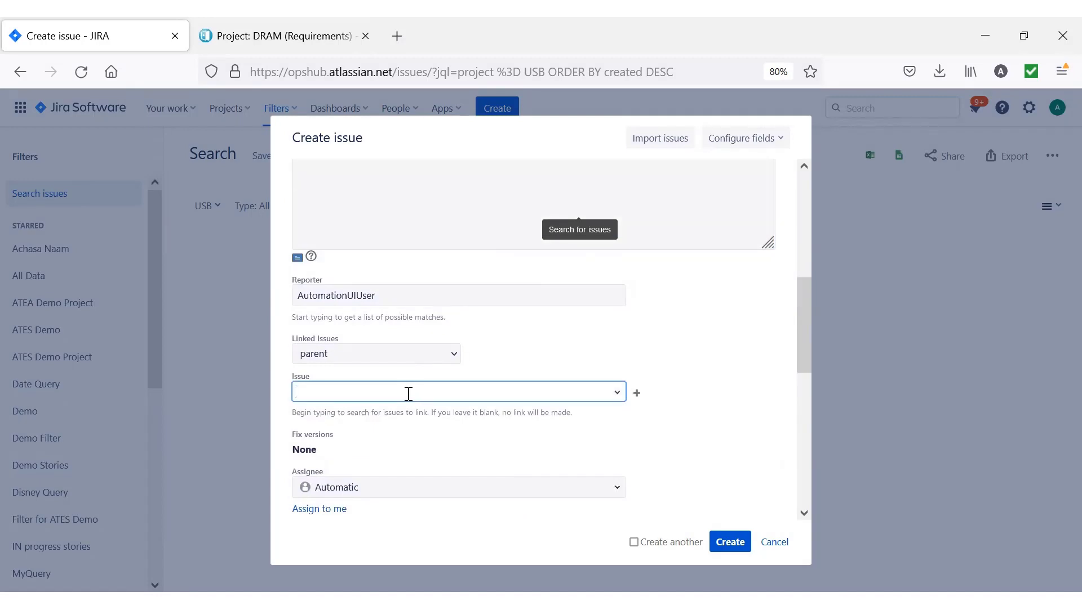
text(usb)
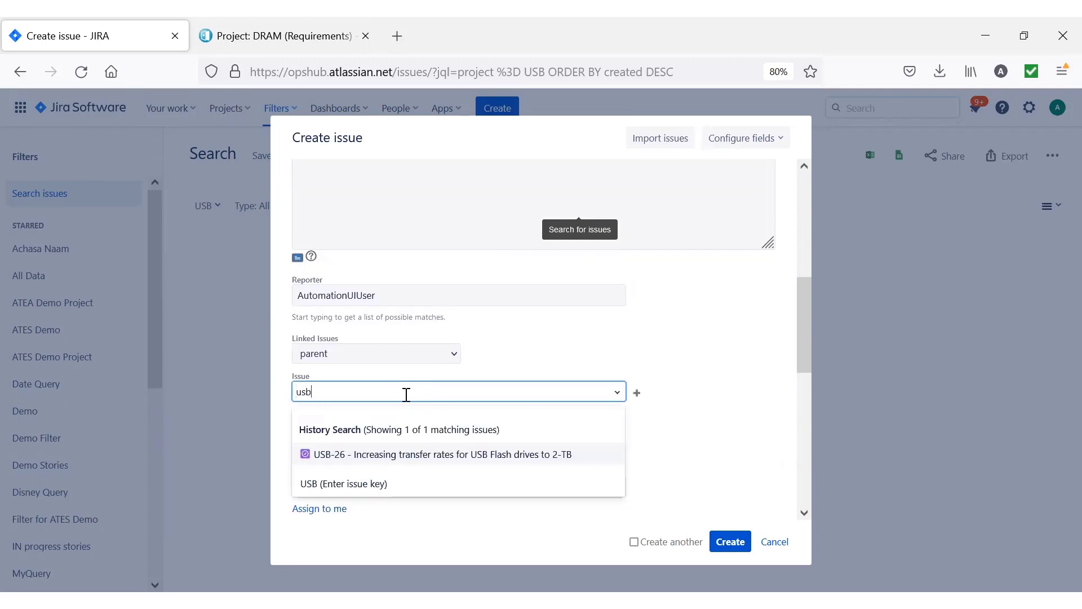
click(407, 455)
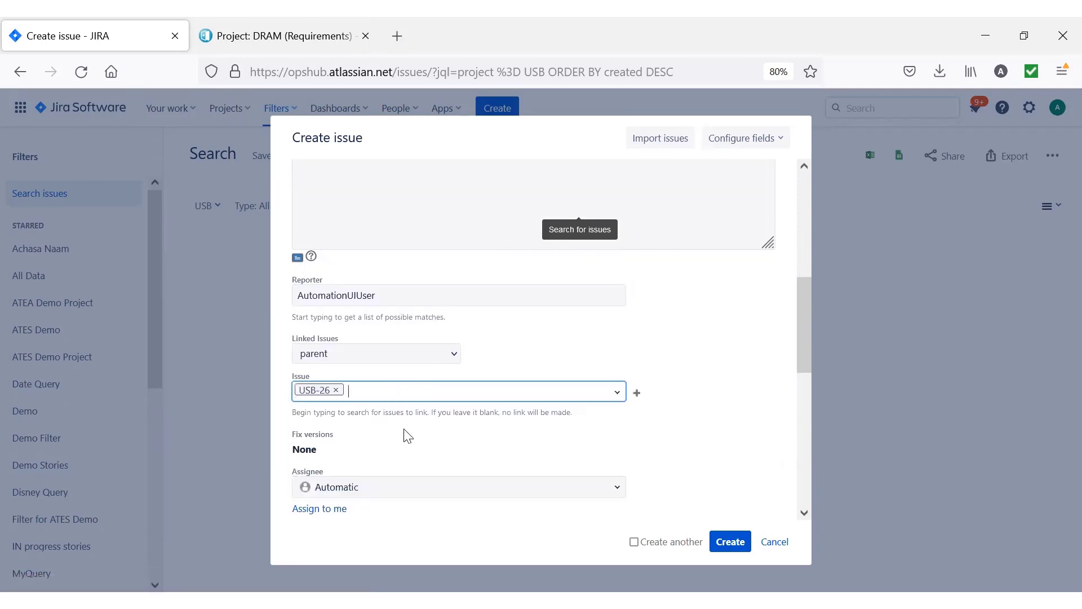
click(730, 542)
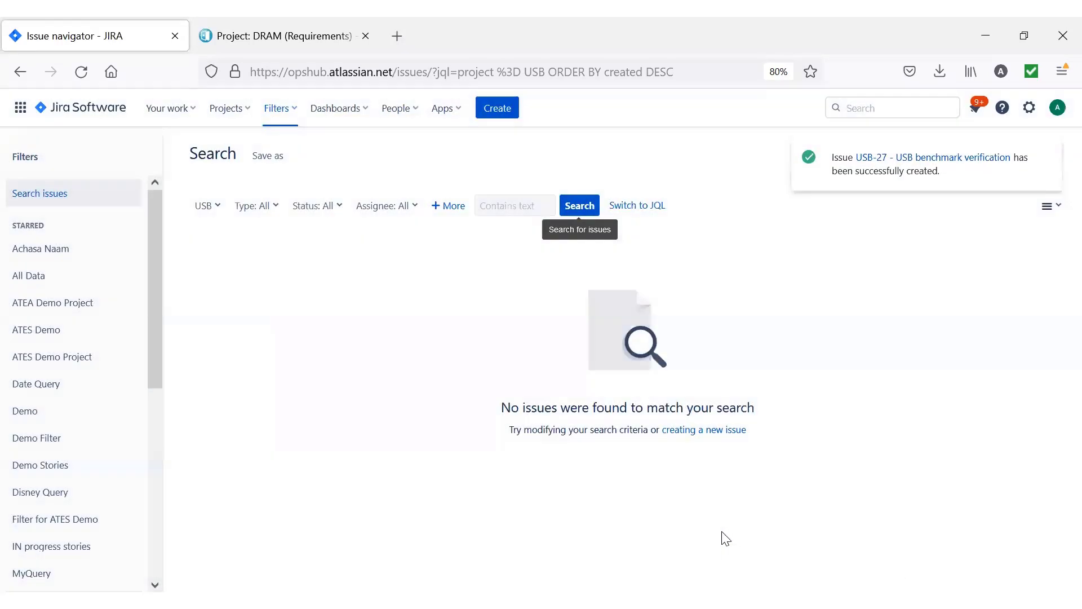
Start a third USB requirement with the summary "USB write-protect switch verification" and paste in its description.
click(493, 107)
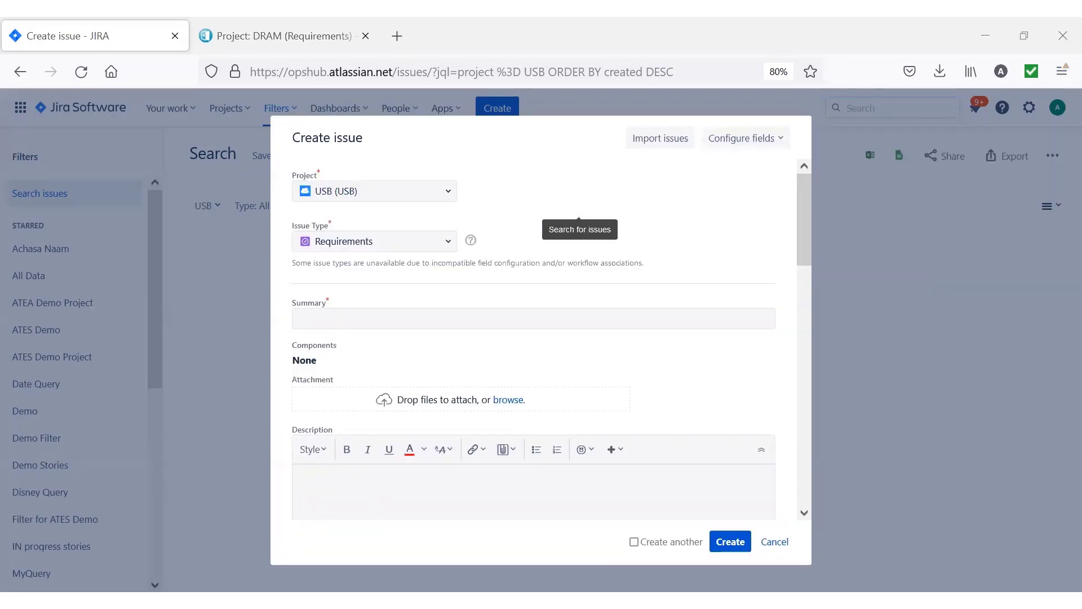
text(USB write-protect switch verification)
click(386, 486)
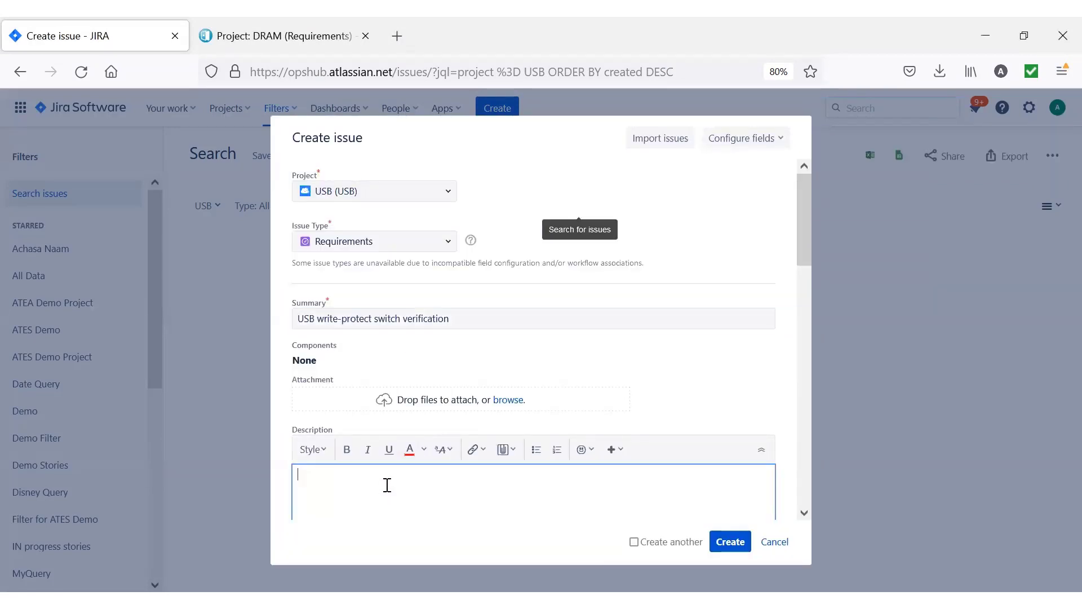
text(USB write-protect switch verification)
scroll(456, 432, down, 10)
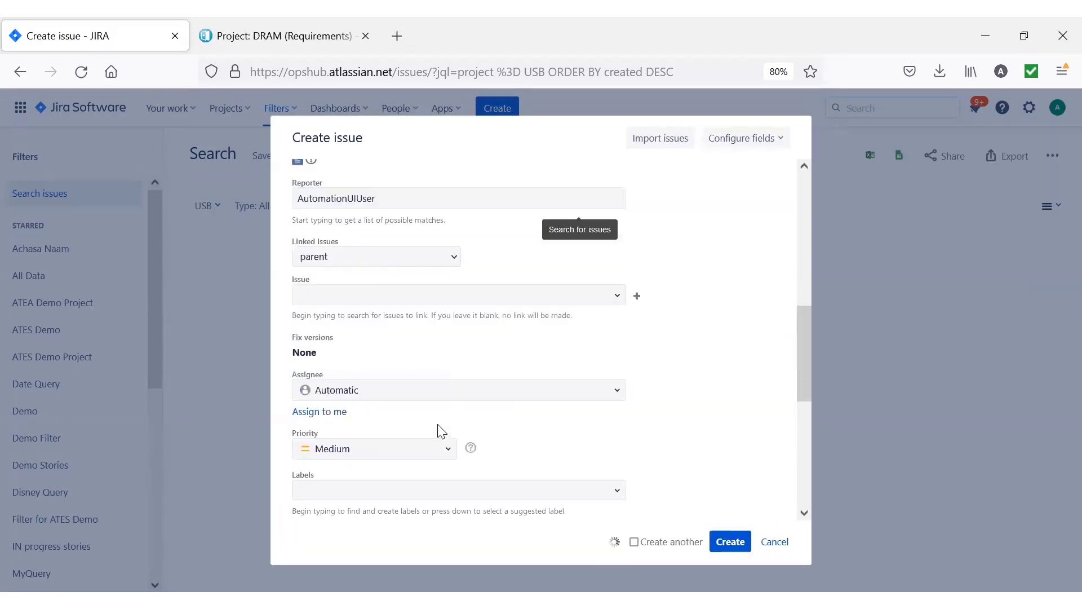
Link the write-protect switch requirement to USB-26 with the parent link type and create the issue.
click(365, 294)
text(usb)
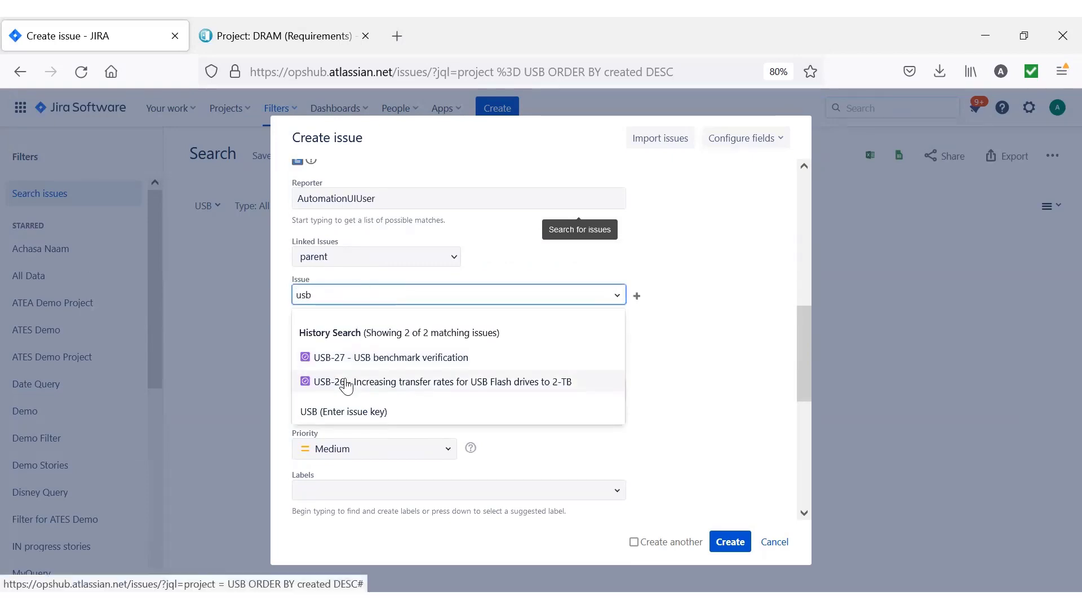
click(361, 381)
click(728, 542)
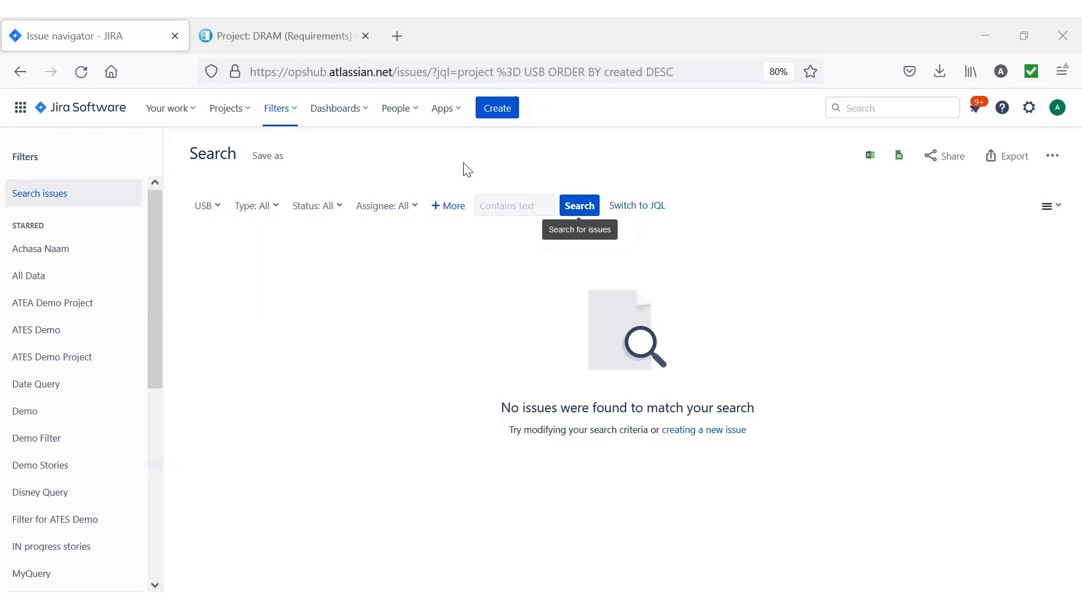
Switch to IBM Requirements Management and create a System Requirement artifact in the DRAM project with the content "Increasing peak data rates for DRAM storage to 8.53 GBPS".
click(309, 38)
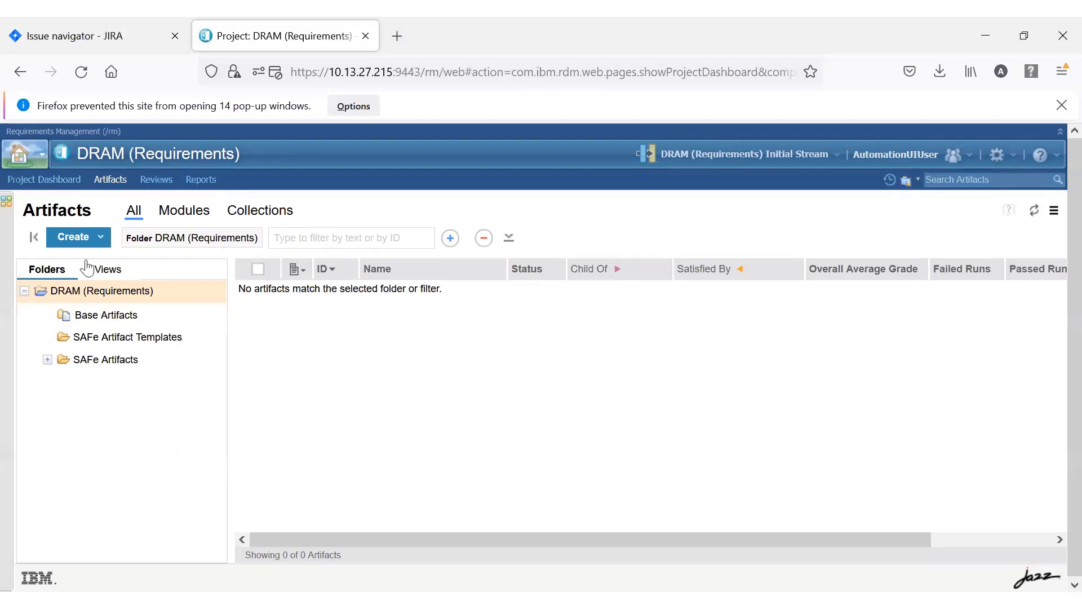
click(100, 238)
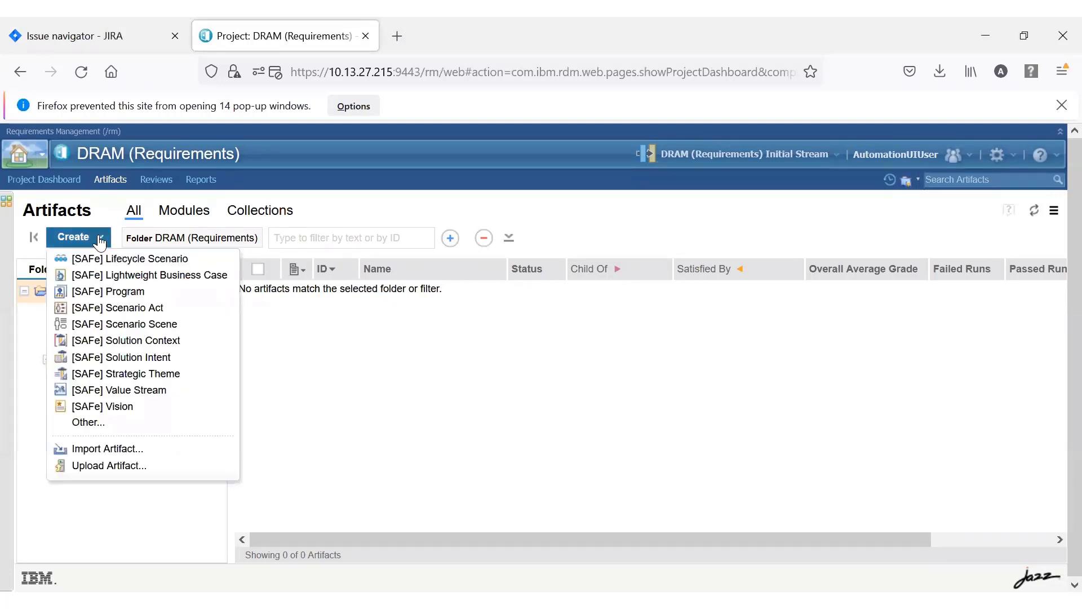
click(89, 424)
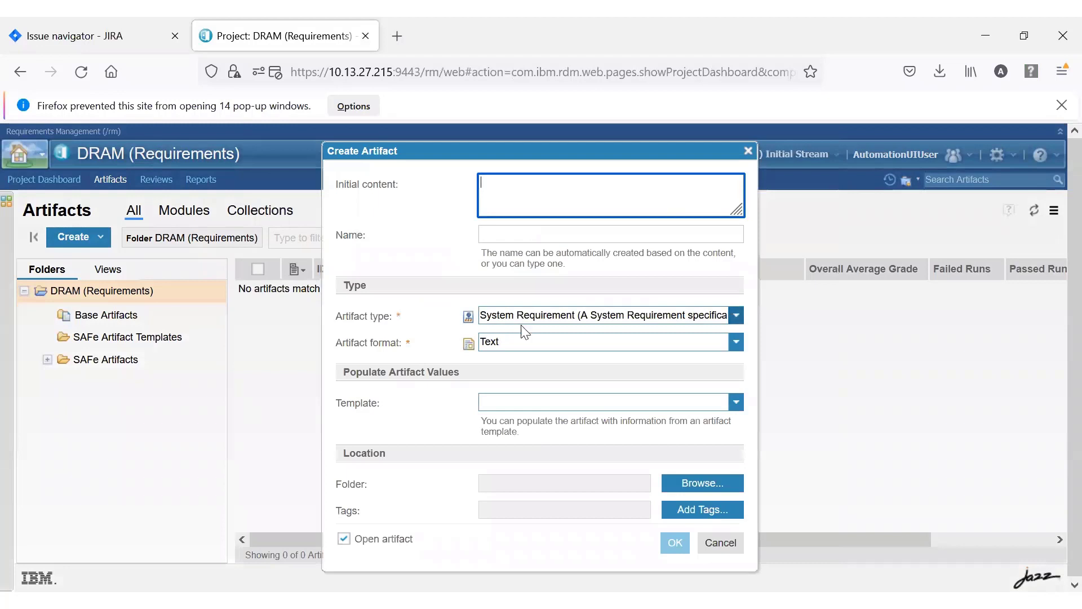
text(Increasing peak data rates for DRAM storage to 8.53 GBPS)
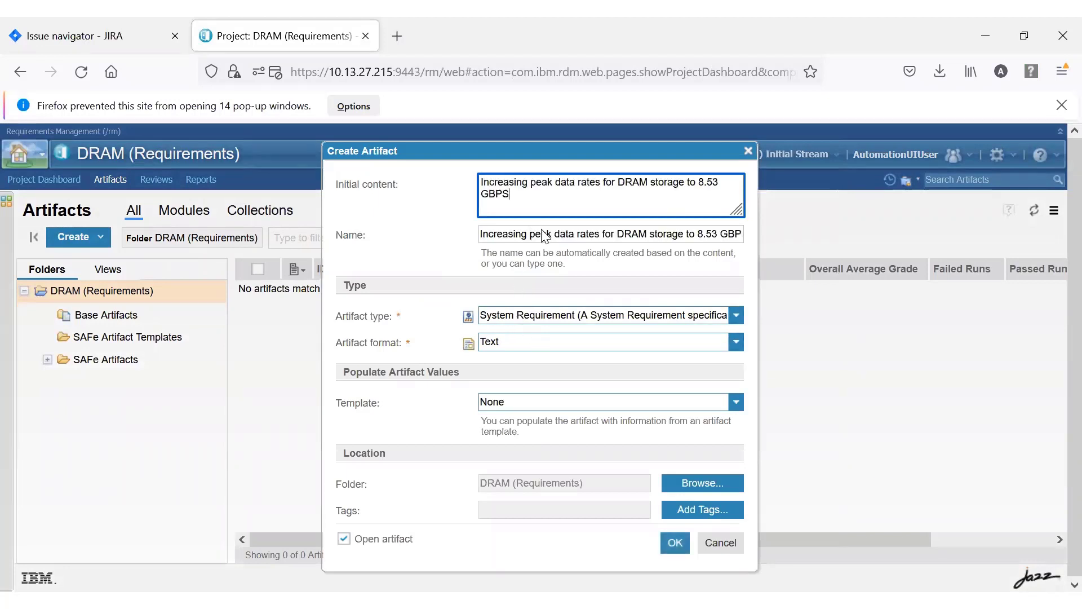
click(673, 542)
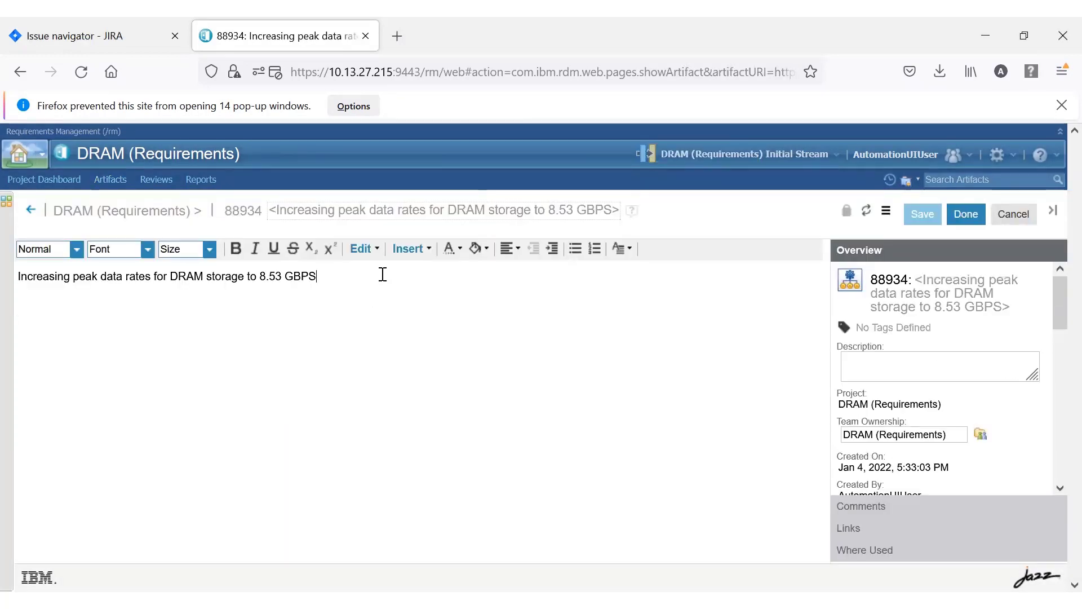
Replace the artifact's text with the copied description of raising LPDDR5X peak rates to 8.533 GBPS and save it.
drag(383, 275, 25, 273)
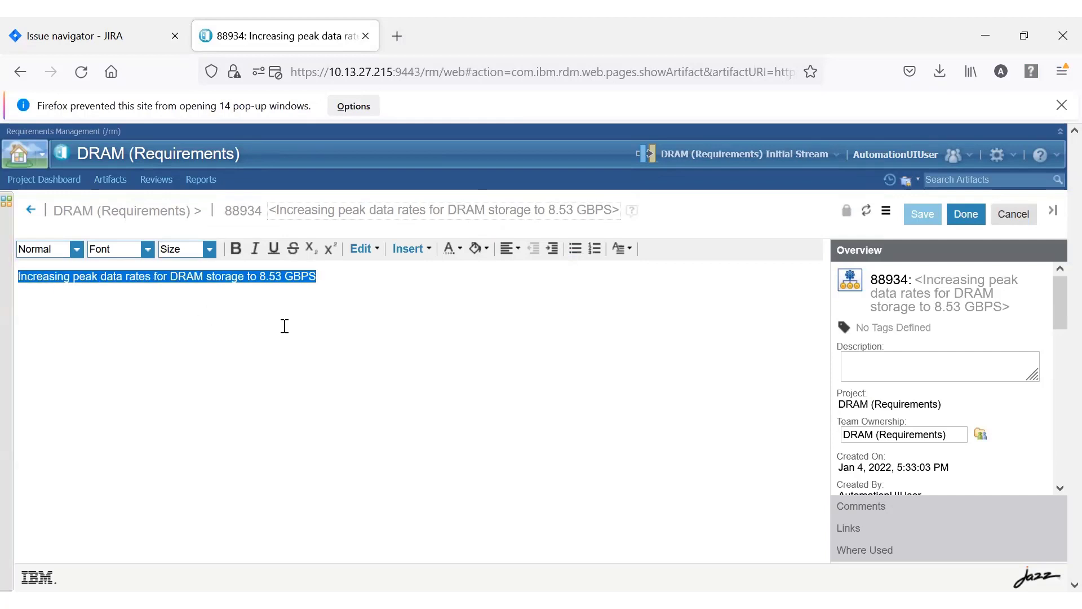
text(Peak rates for LPDDR5X to be increased to 8.533 GBPS. Should provide faster performance than LPDDR5, consuming less power and meeting all compliance.)
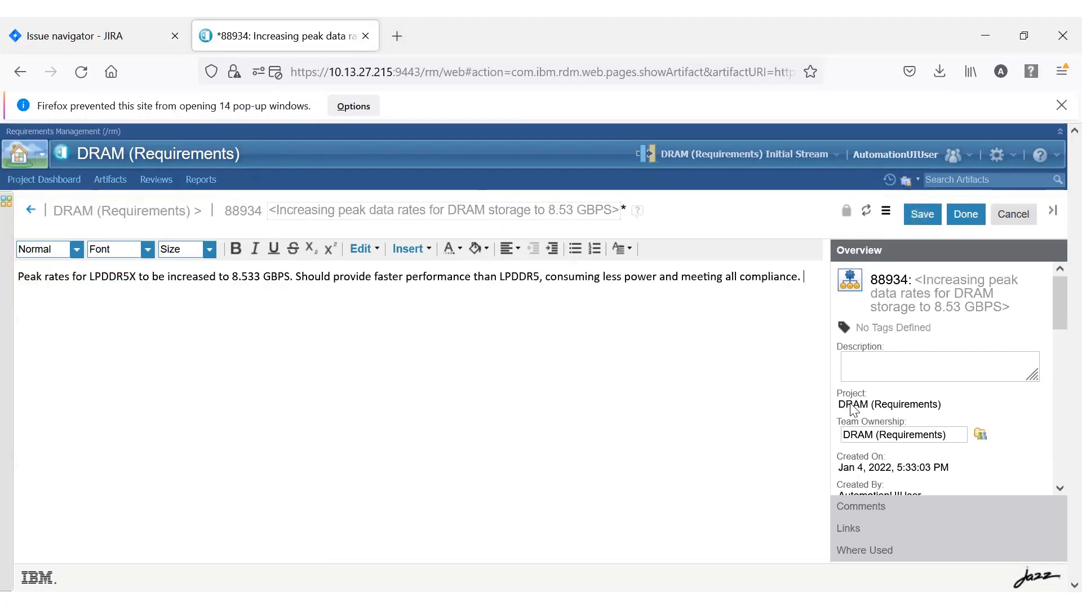
click(850, 527)
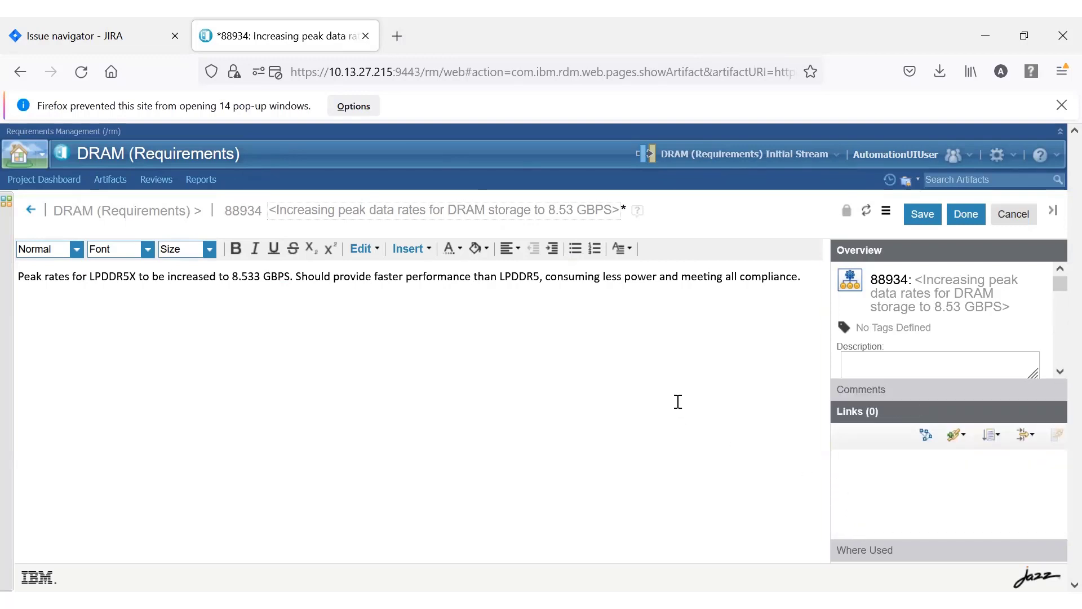
click(919, 214)
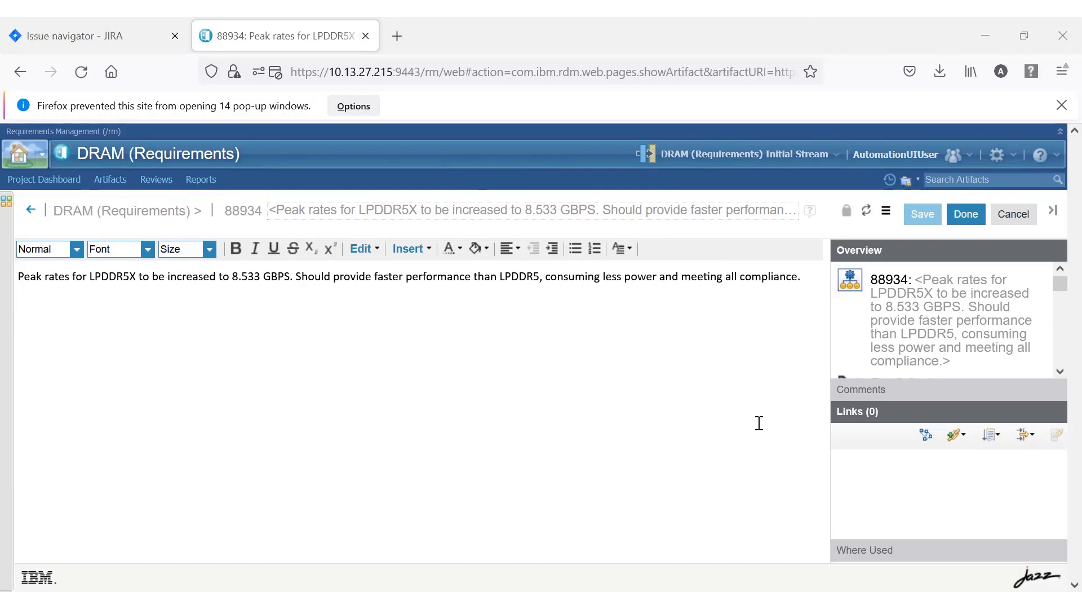
Add a Parent Of link from the DRAM requirement to a new System Requirement artifact named "Low Power verification".
click(966, 443)
click(962, 530)
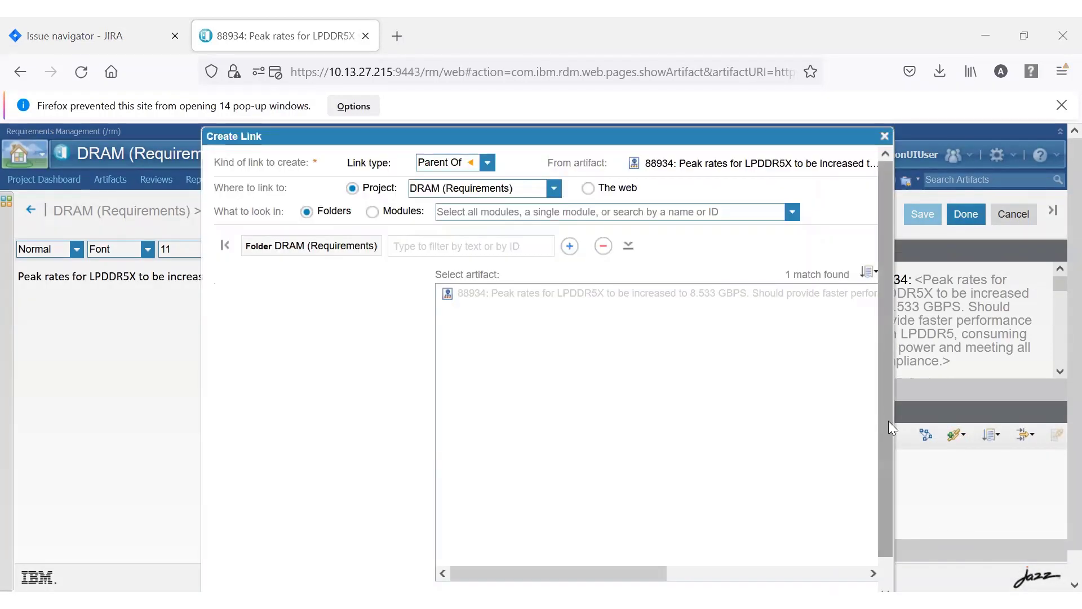
scroll(888, 421, down, 1)
click(260, 580)
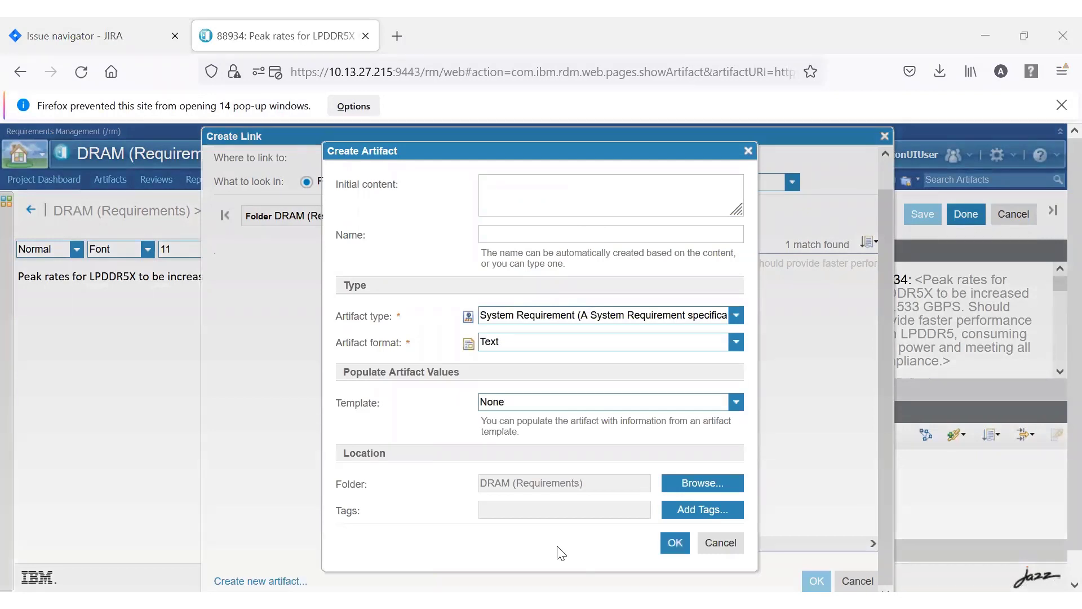
click(609, 194)
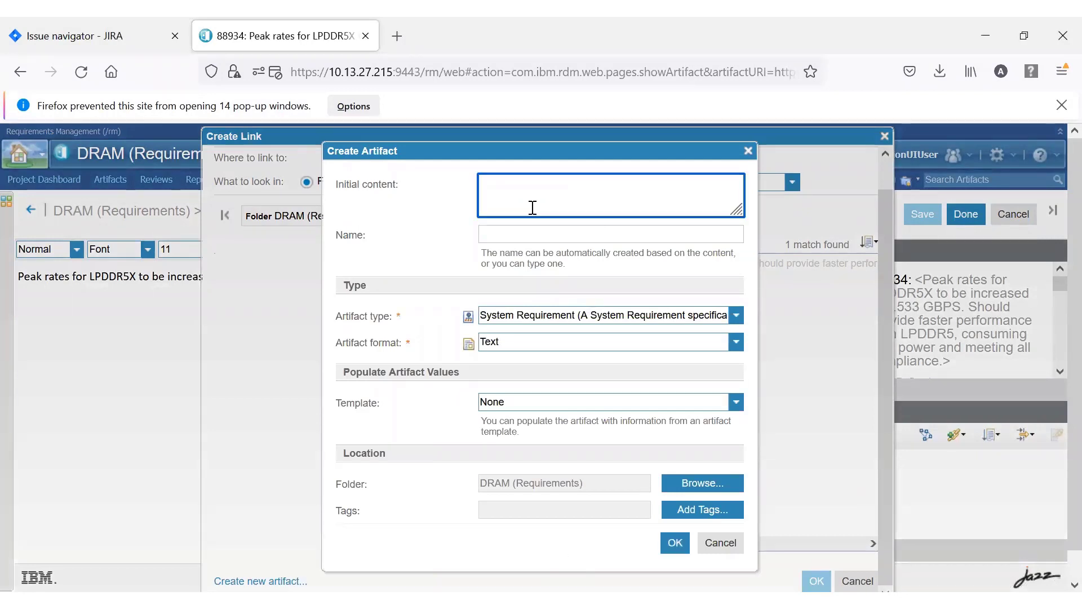
text(Low Power verification)
click(675, 542)
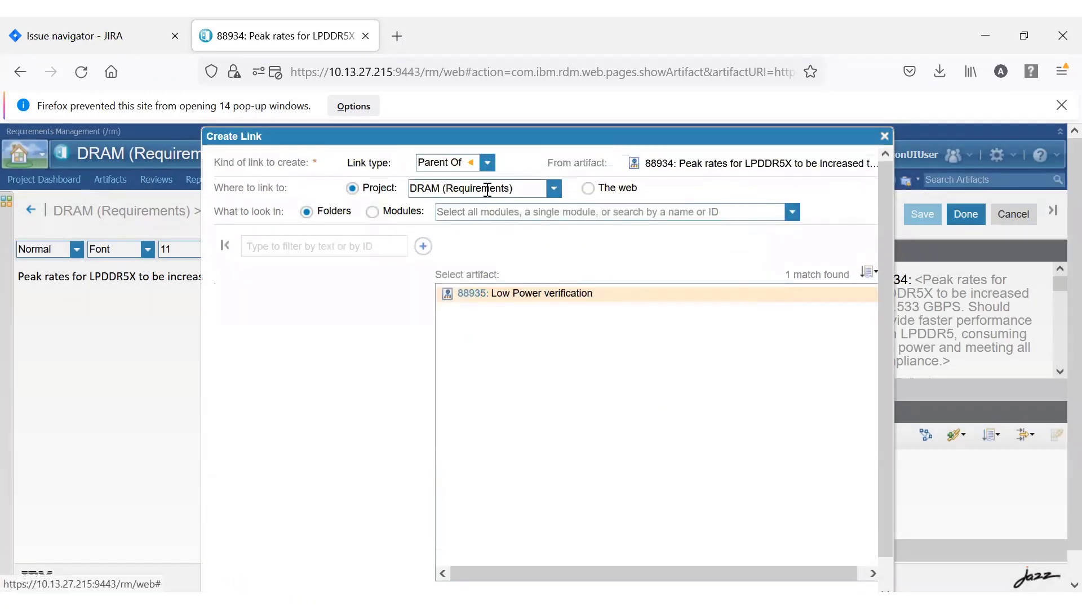
scroll(805, 513, down, 1)
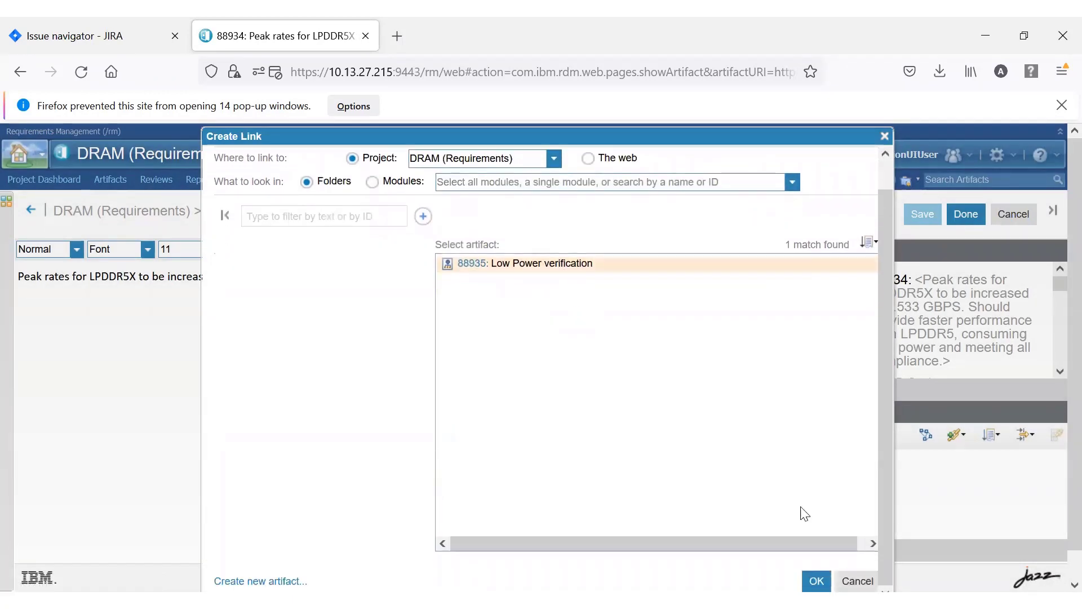
click(817, 581)
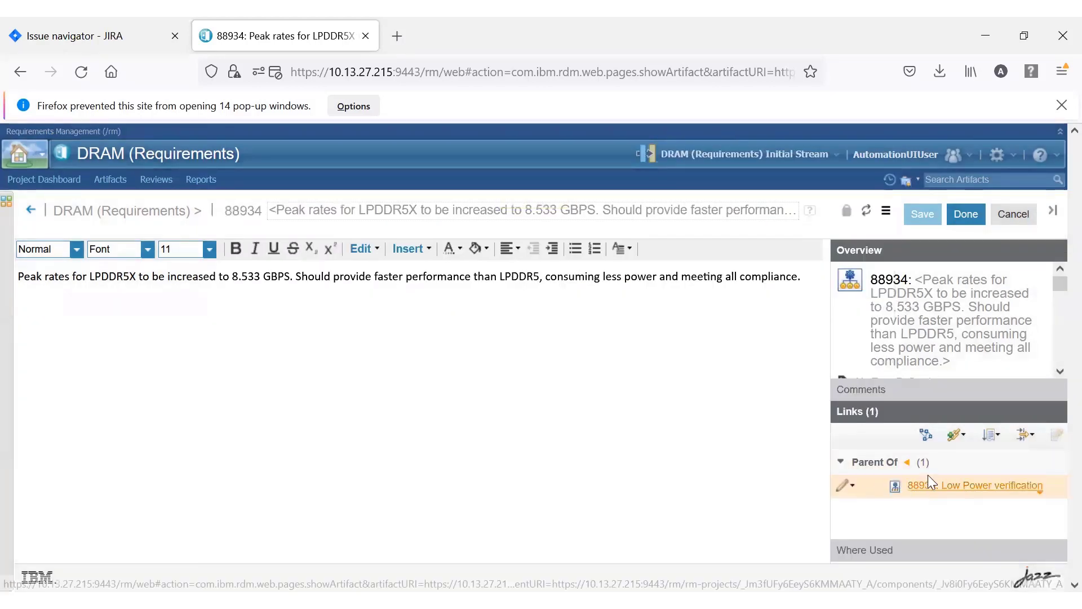
Add a Parent Of link from the LPDDR5X peak rates requirement to a new artifact named "Architectural verification".
click(957, 434)
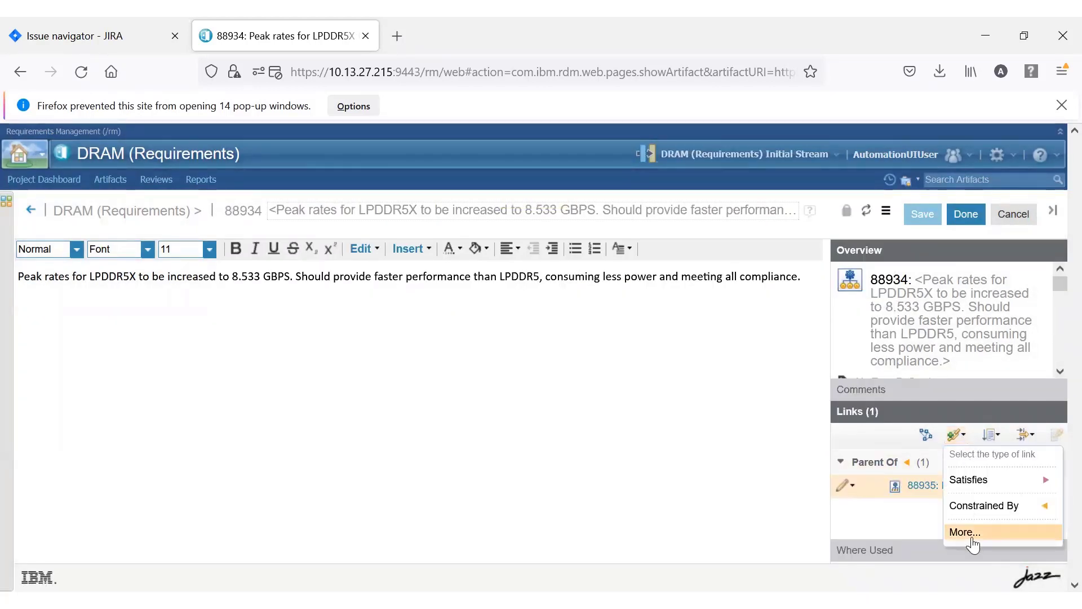
click(970, 530)
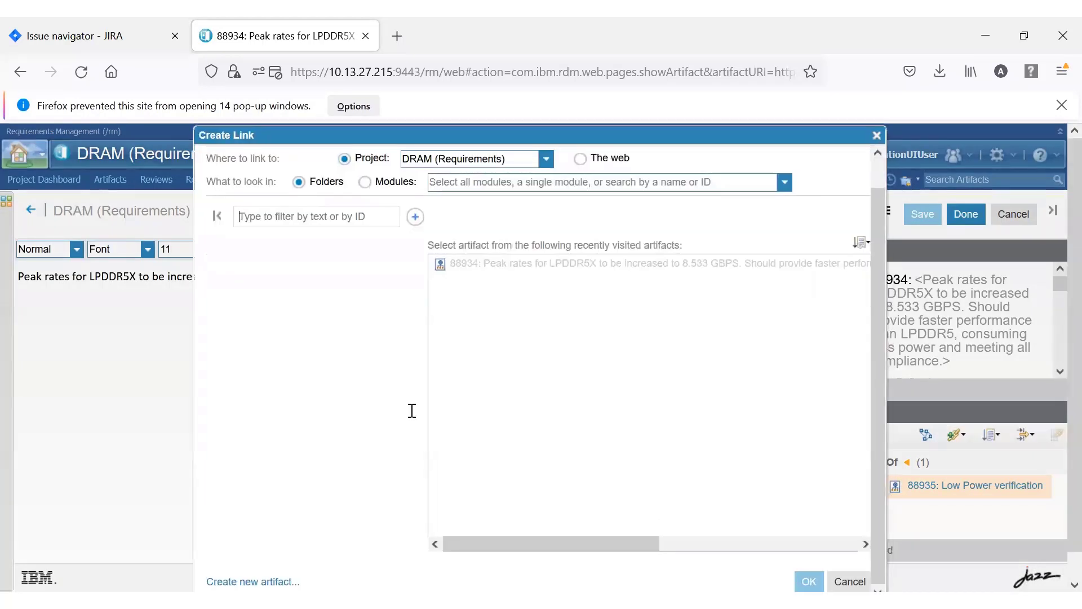
scroll(306, 525, down, 1)
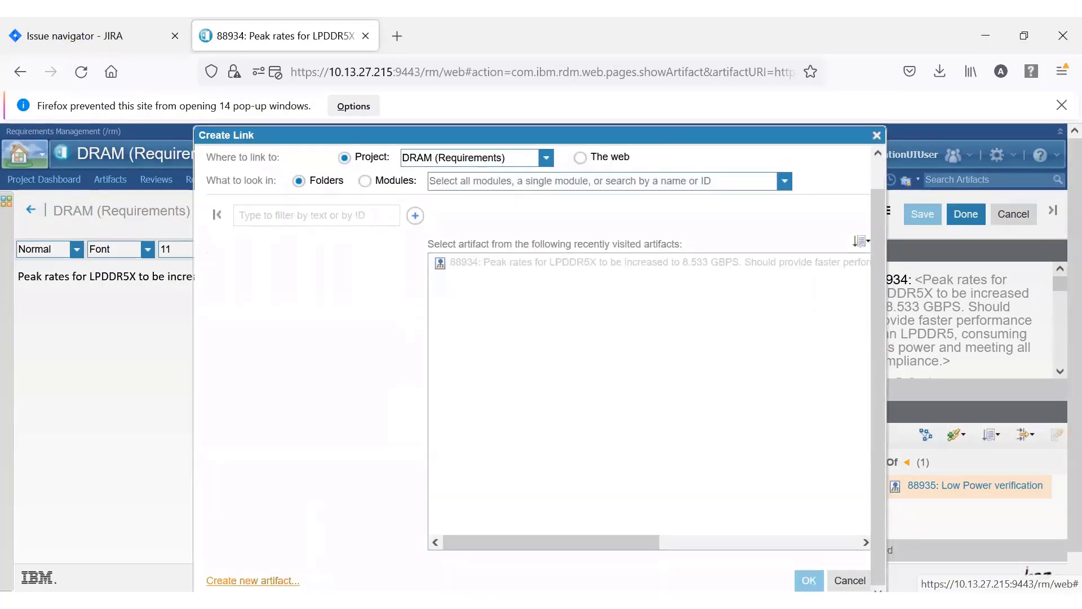
click(253, 581)
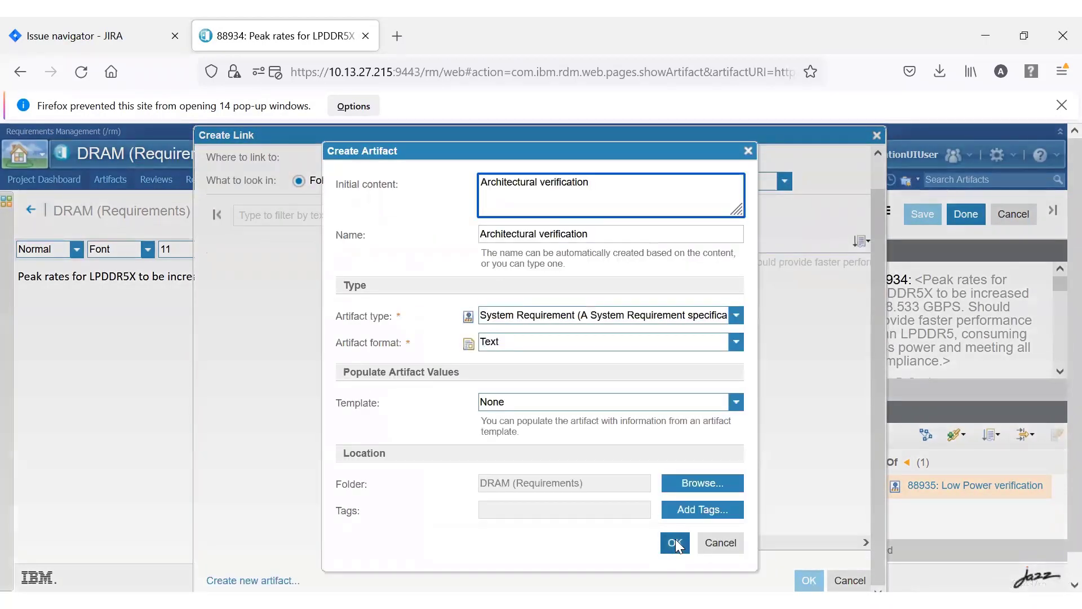
click(675, 543)
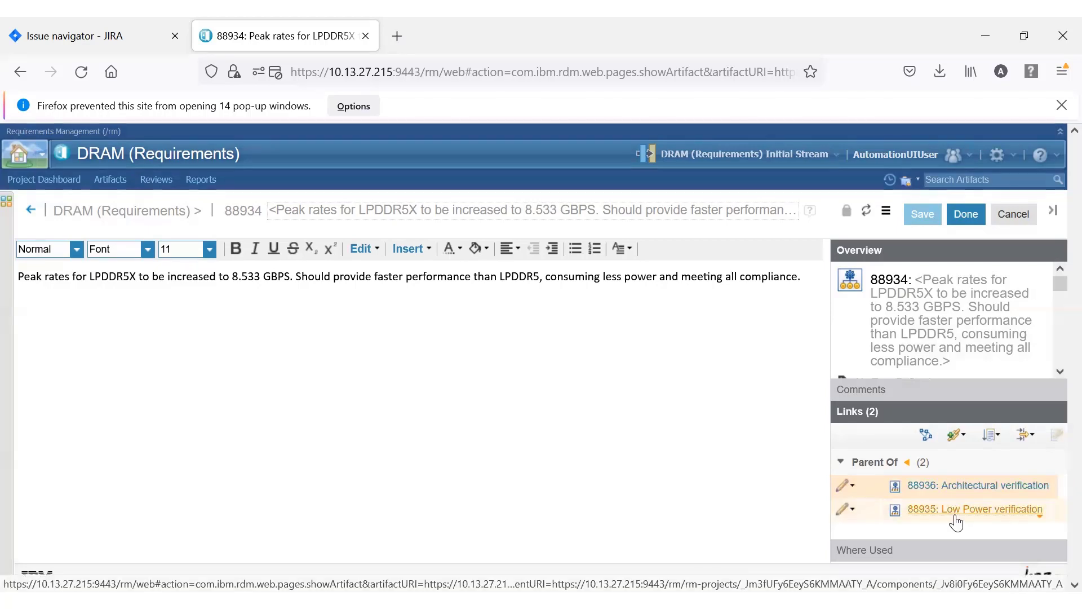
Rerun the USB project's issue search in Jira, and switch to vManager to sync the USB plan.
click(100, 37)
click(579, 206)
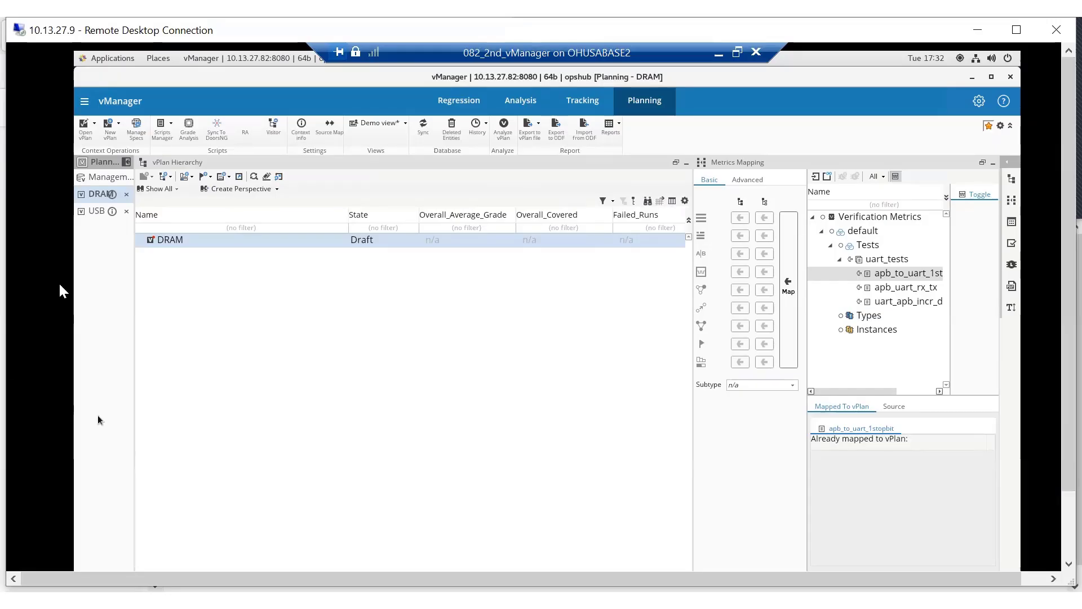
click(94, 214)
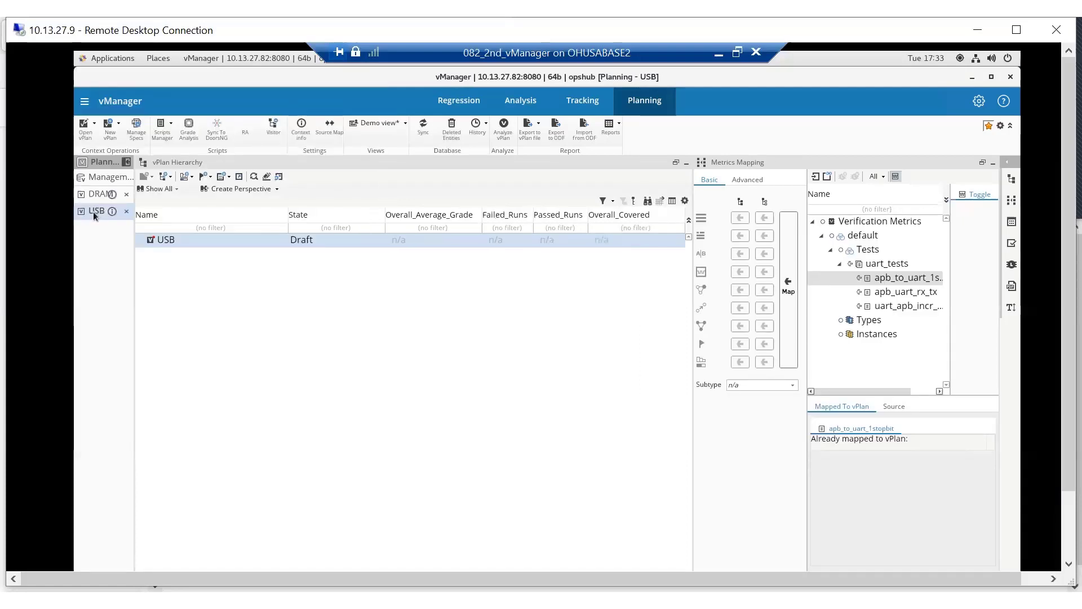
click(423, 125)
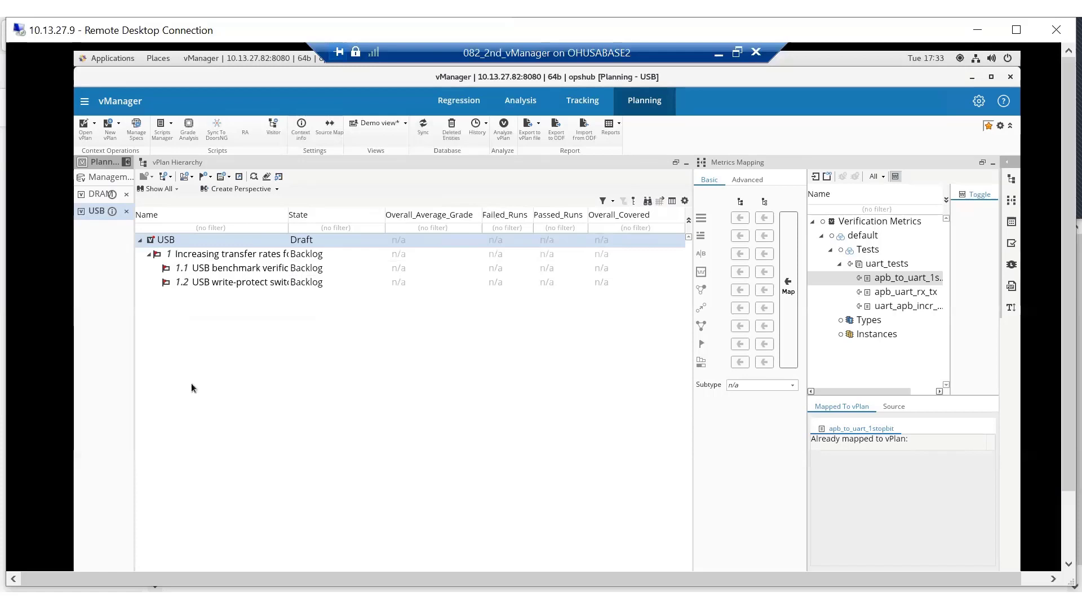
click(503, 599)
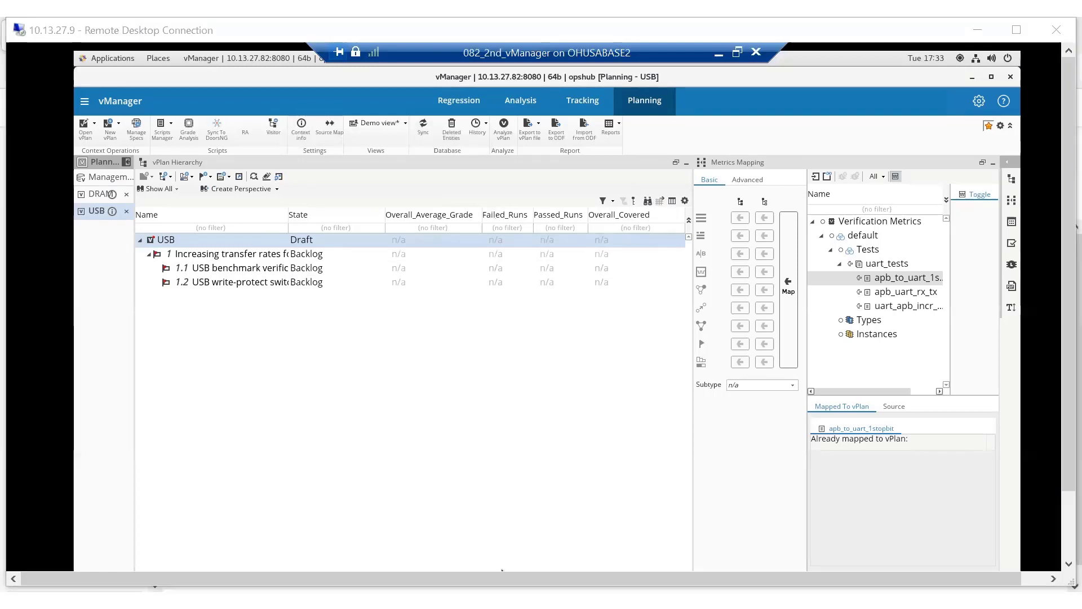
Open the DRAM plan and sync it to bring in its requirements.
click(95, 193)
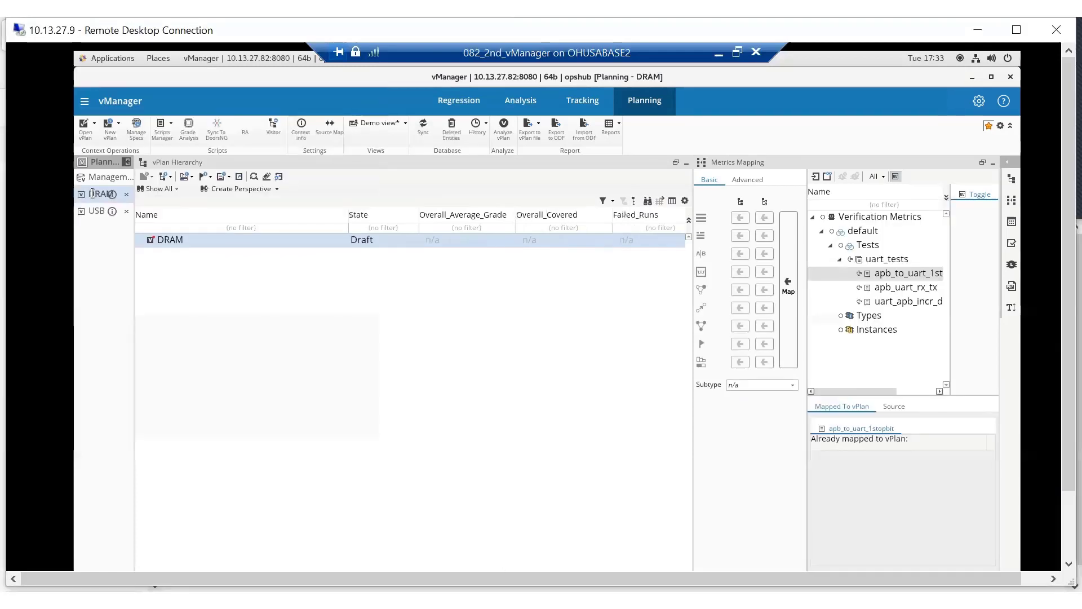
double_click(92, 194)
click(423, 128)
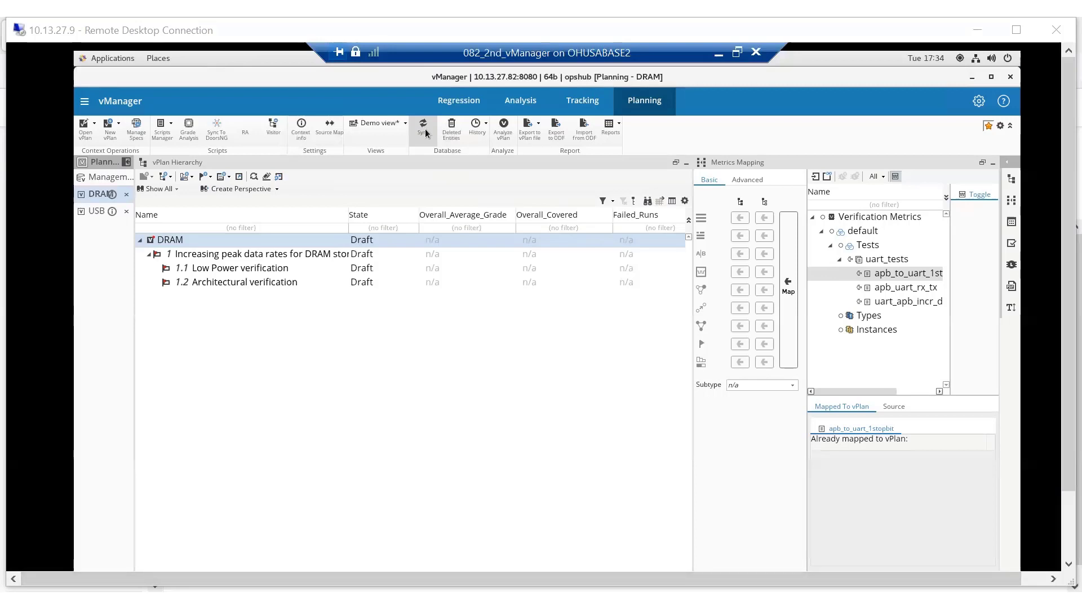
Add a test case named "Power consumption at peak rate" under Low Power verification in the DRAM plan.
click(274, 268)
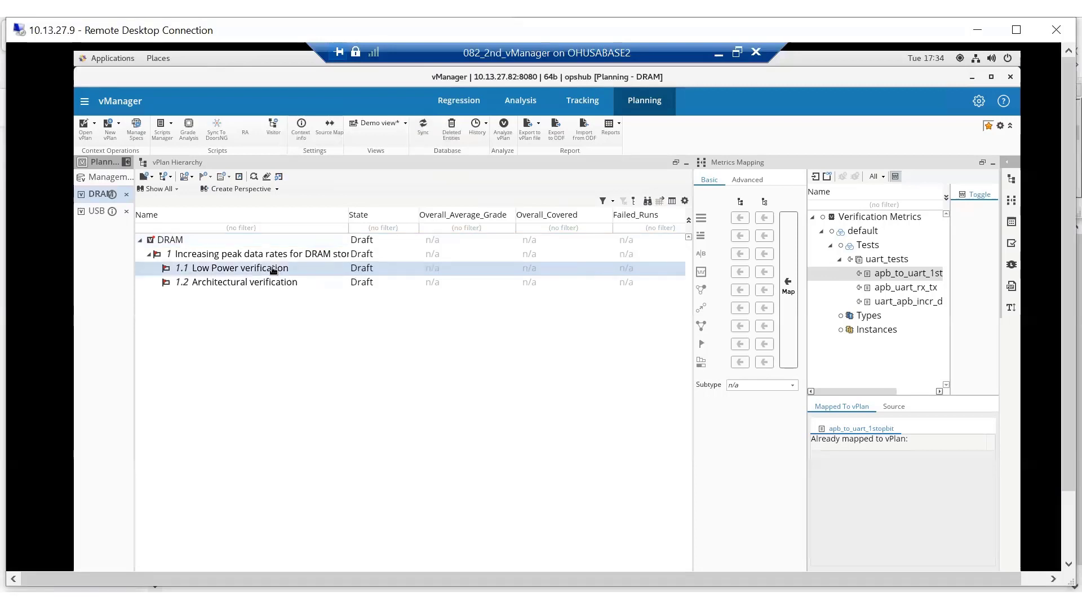
key(Return)
text(Powe)
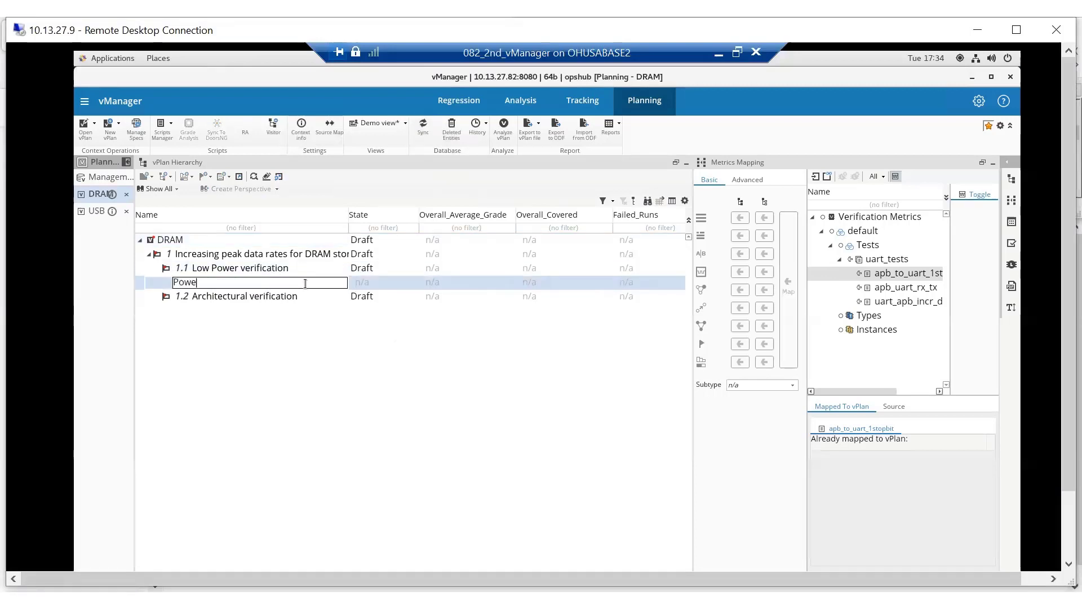
text(r consumption at peak rate)
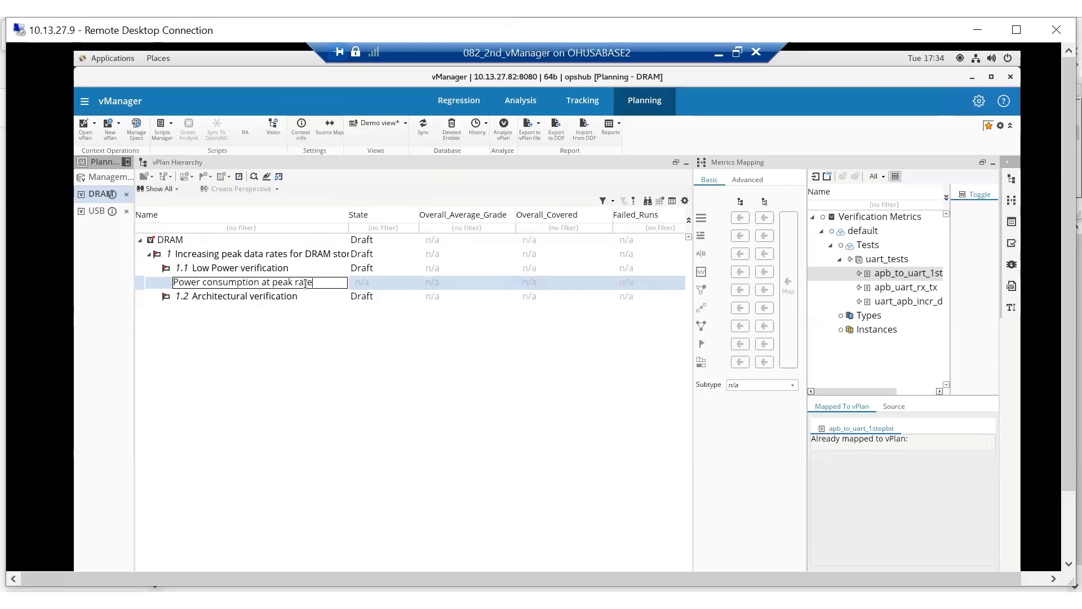
key(Return)
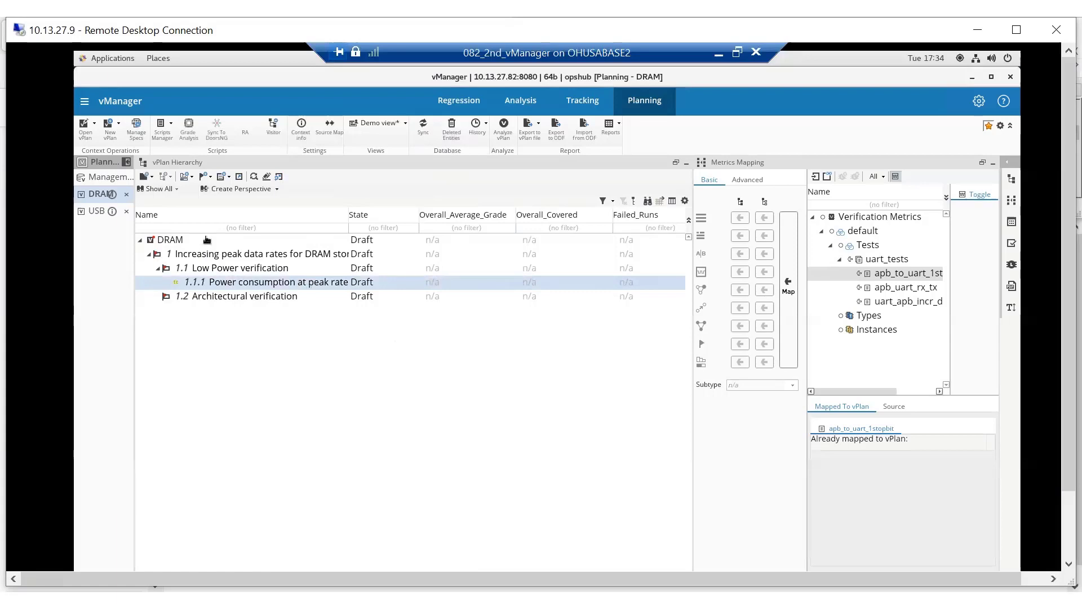
Add a test case named "compliance certification" under Architectural verification in the DRAM plan.
click(279, 298)
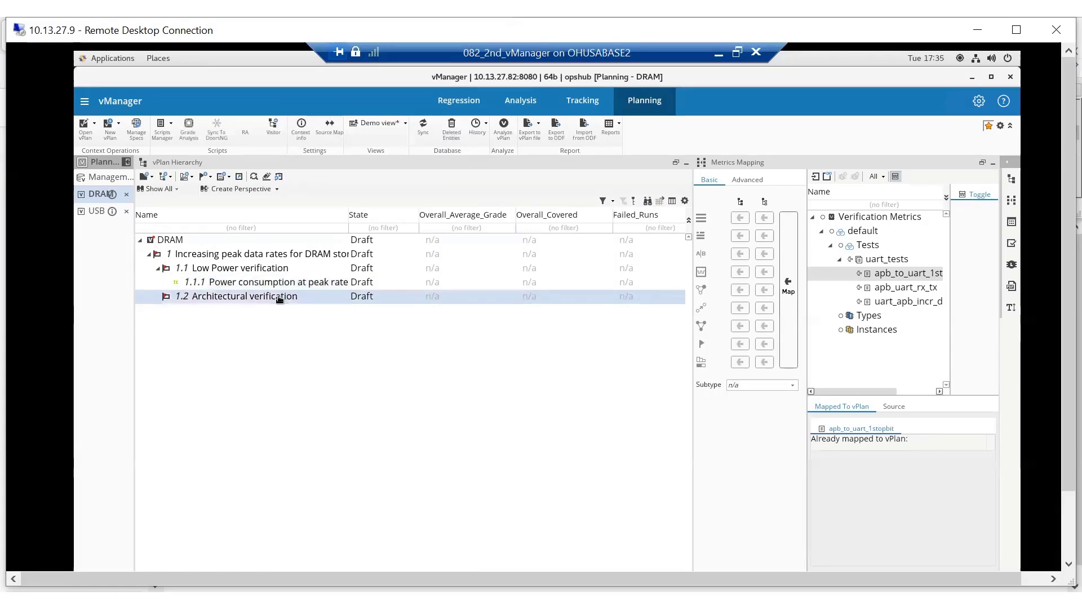
key(Insert)
text(com)
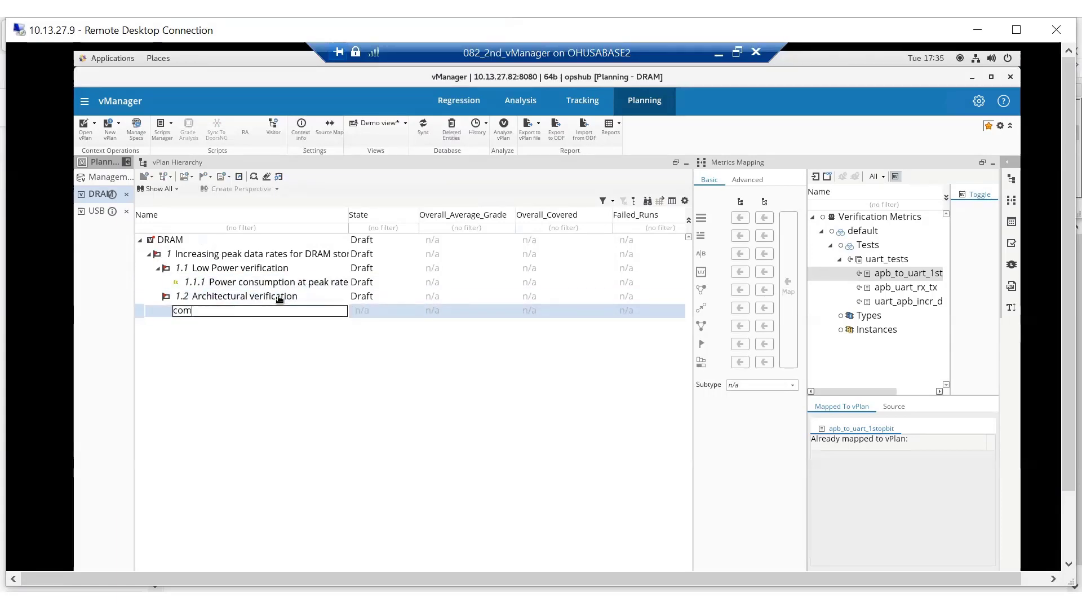
text(pliance certification)
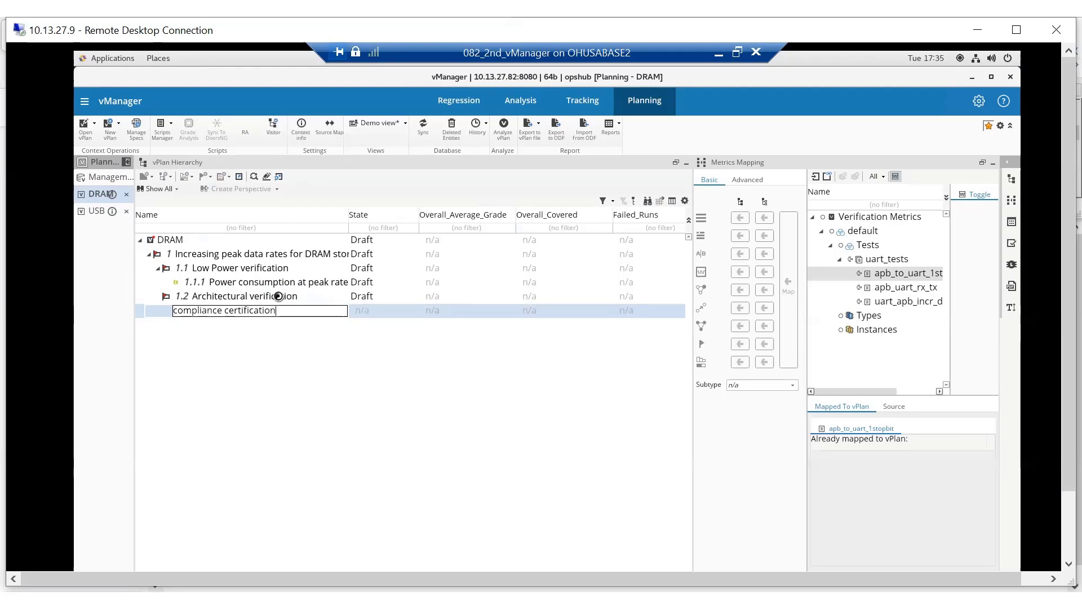
key(Return)
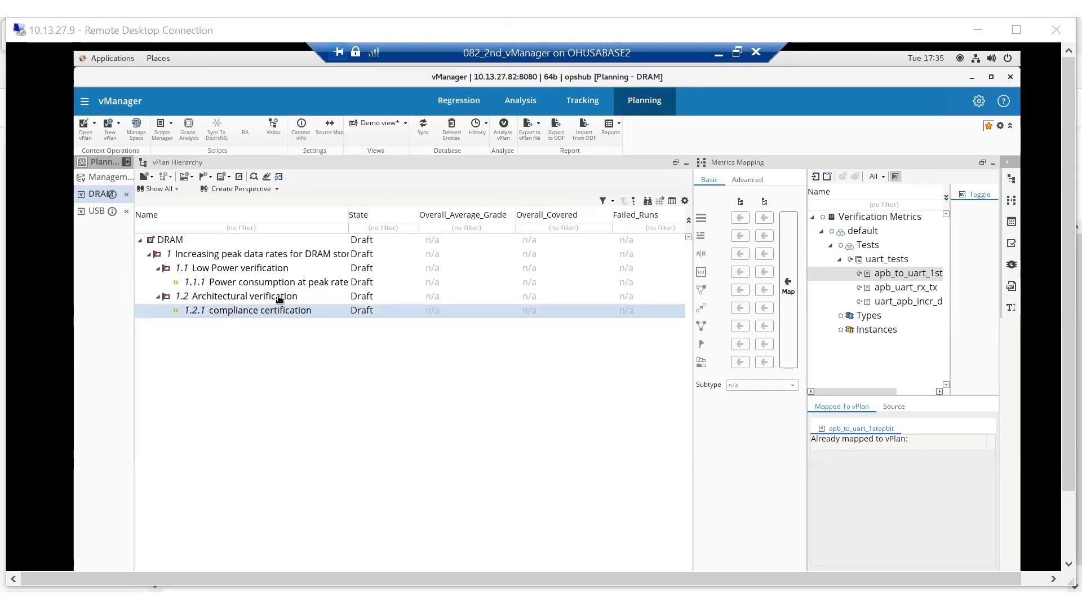
Add a test case named "UART bad parity test" under the USB benchmark verification requirement in the USB plan.
click(93, 211)
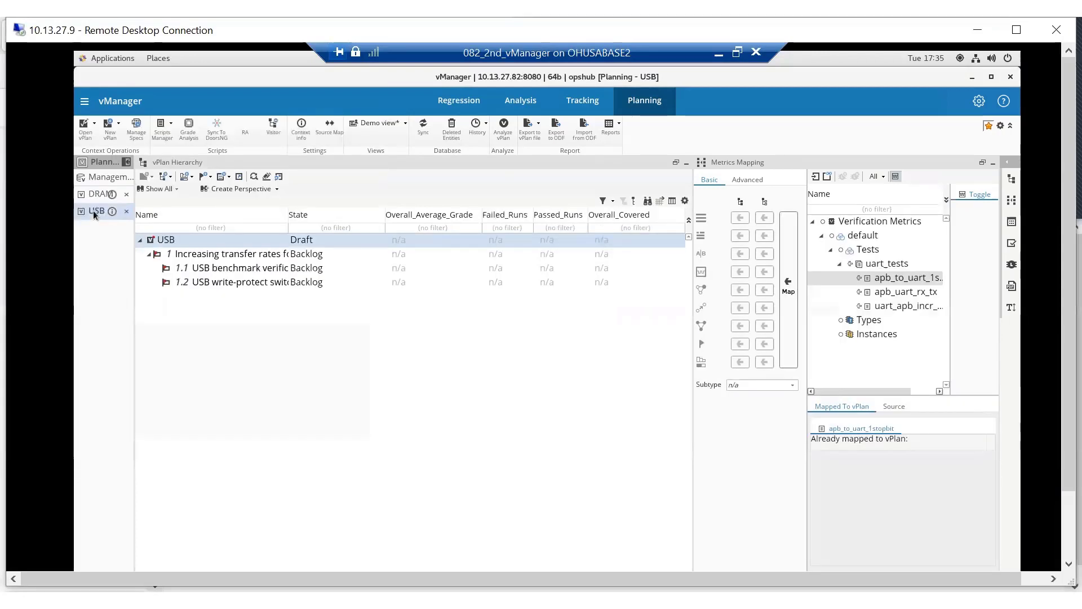
click(248, 267)
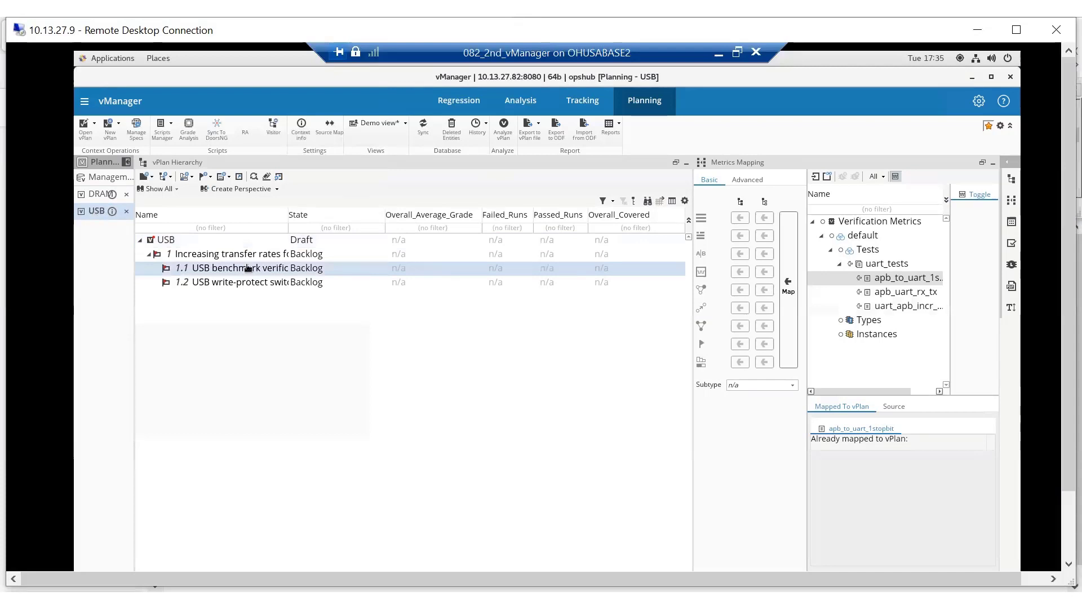
key(Return)
text(UAR)
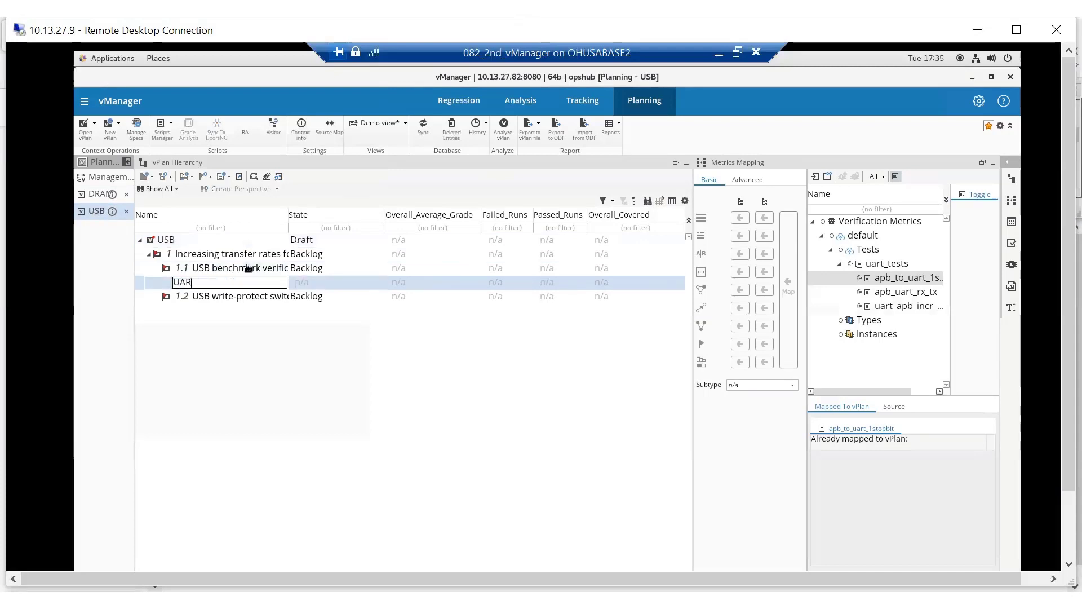
text(T bad parity test)
key(Return)
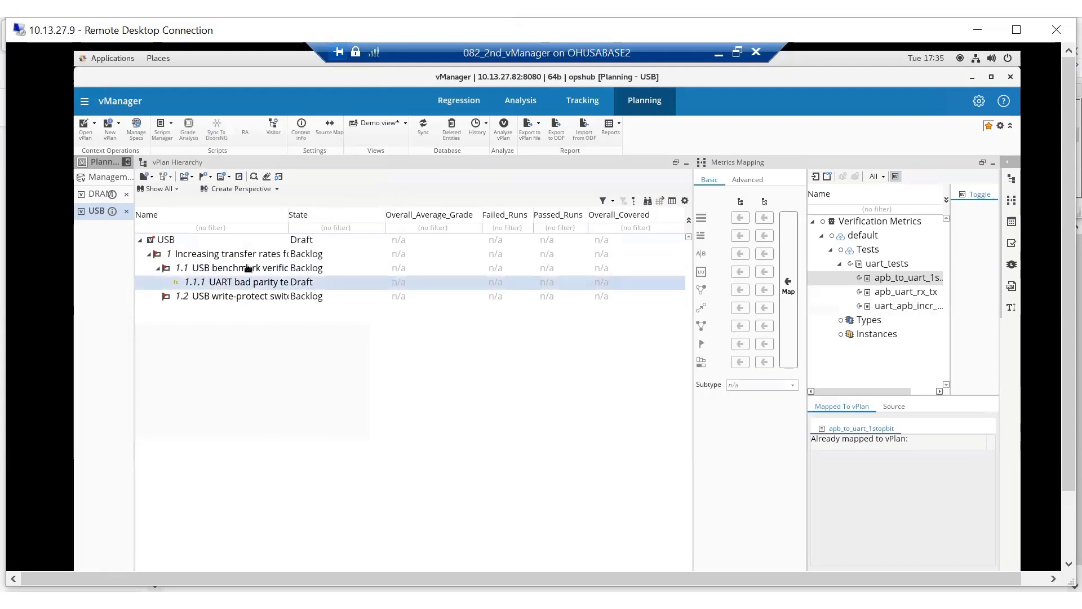
Add a test case named "TRANS-direction" under the USB write-protect switch requirement in the USB plan.
click(238, 302)
key(ctrl+t)
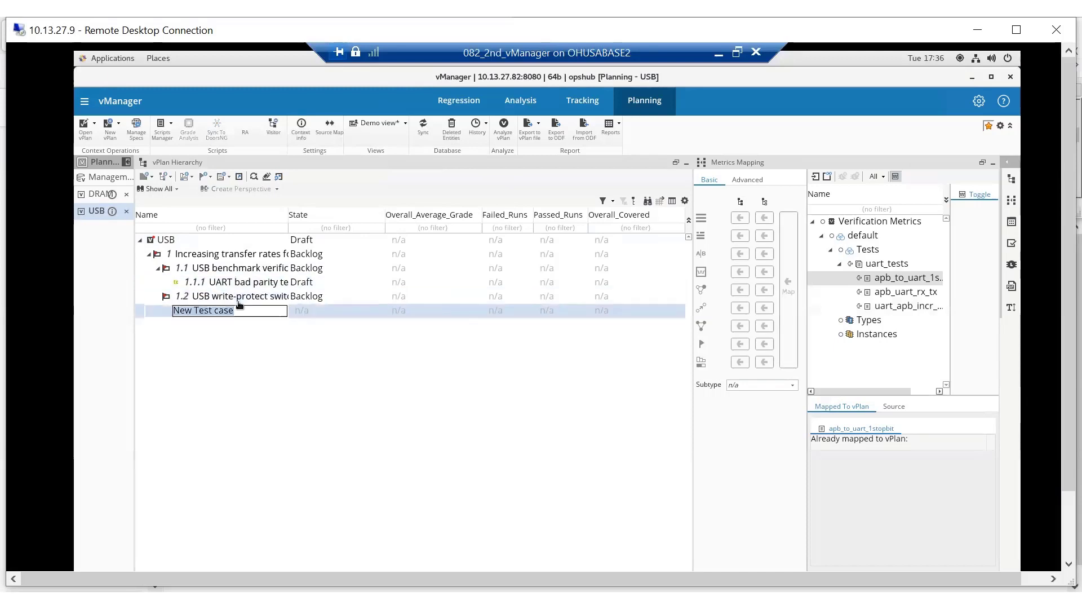
text(TRAN)
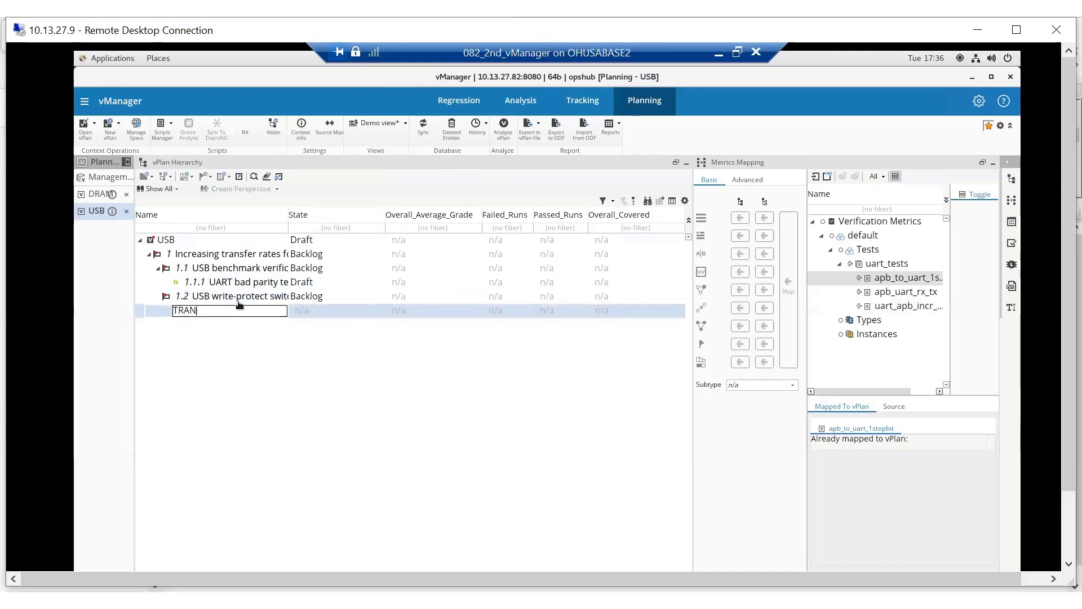
text(S-direction)
key(Return)
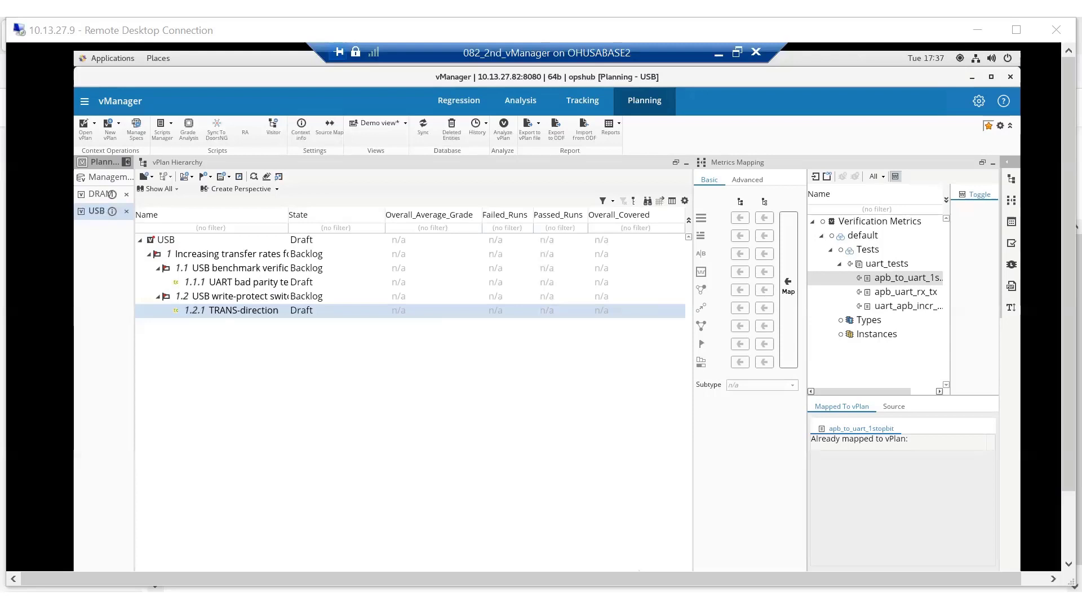
Switch to IBM Requirements Management and refresh the DRAM artifact list to check the synced test cases.
key(alt+Tab)
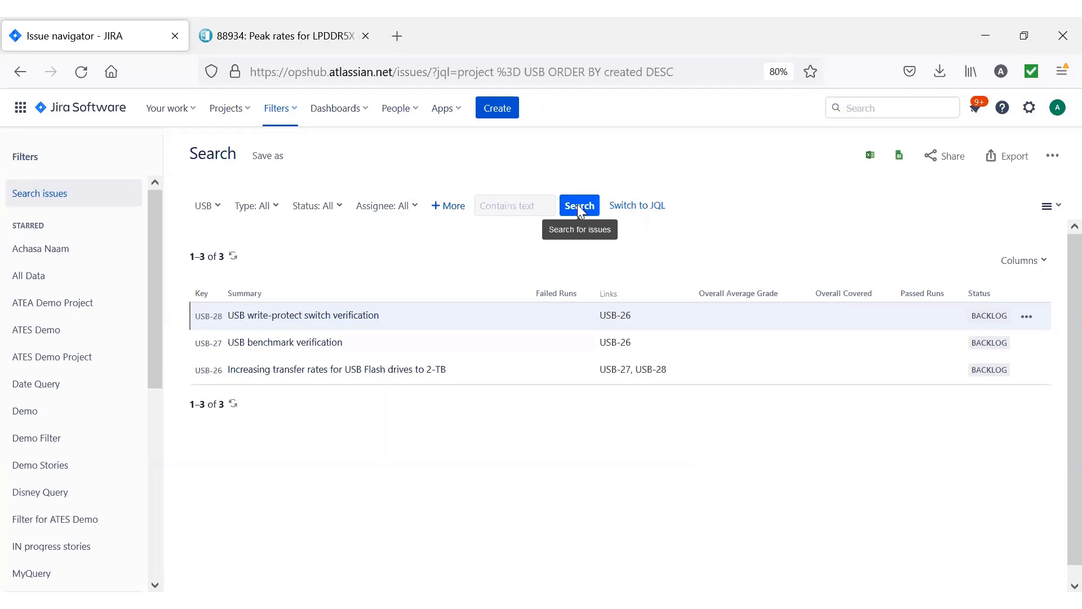
click(291, 36)
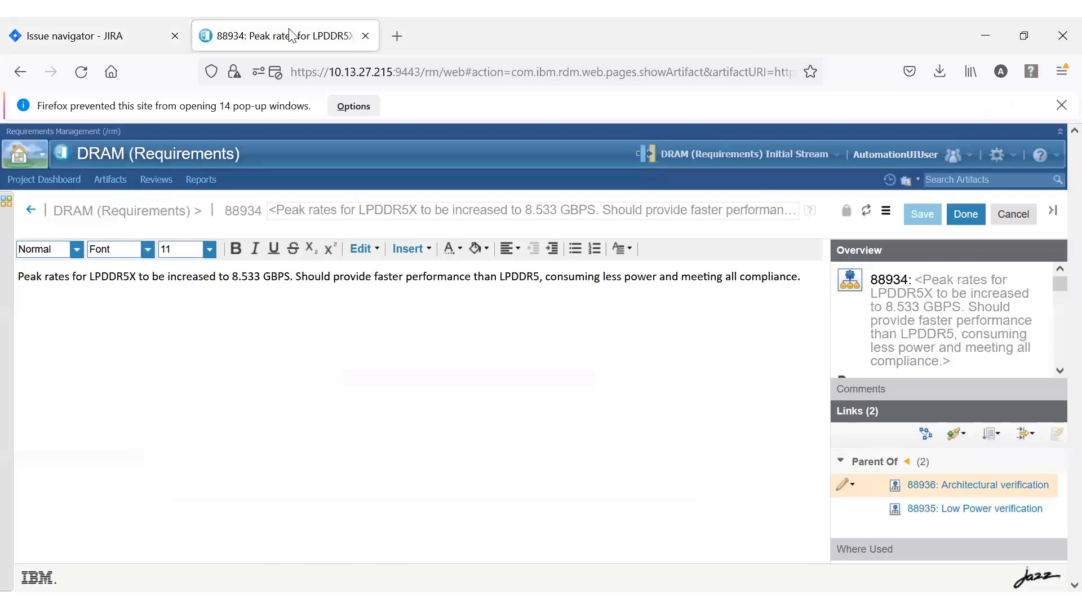
click(30, 210)
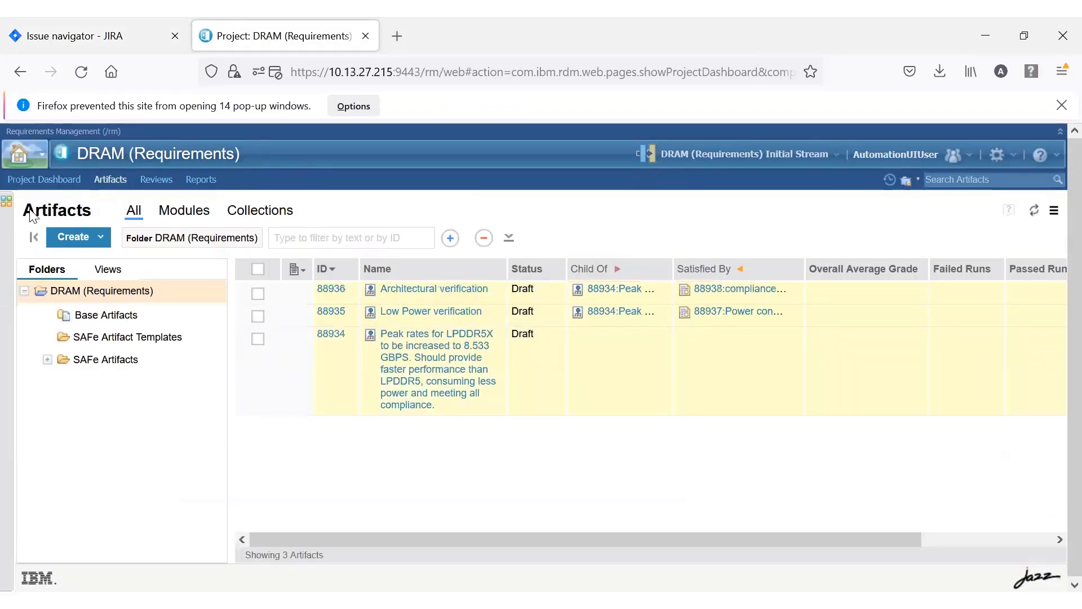
click(1041, 213)
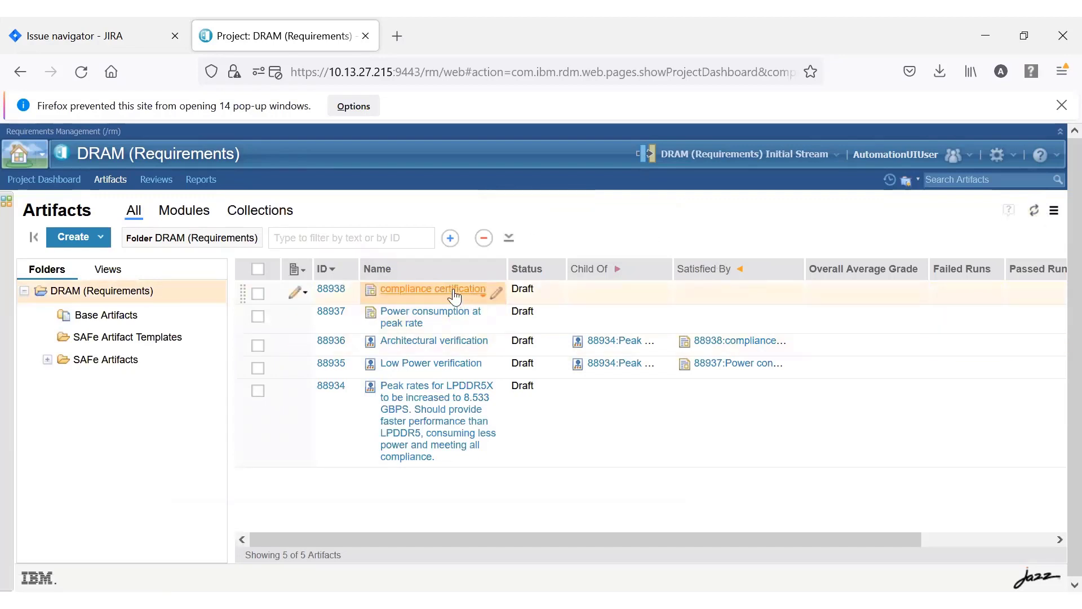
mouse_move(445, 319)
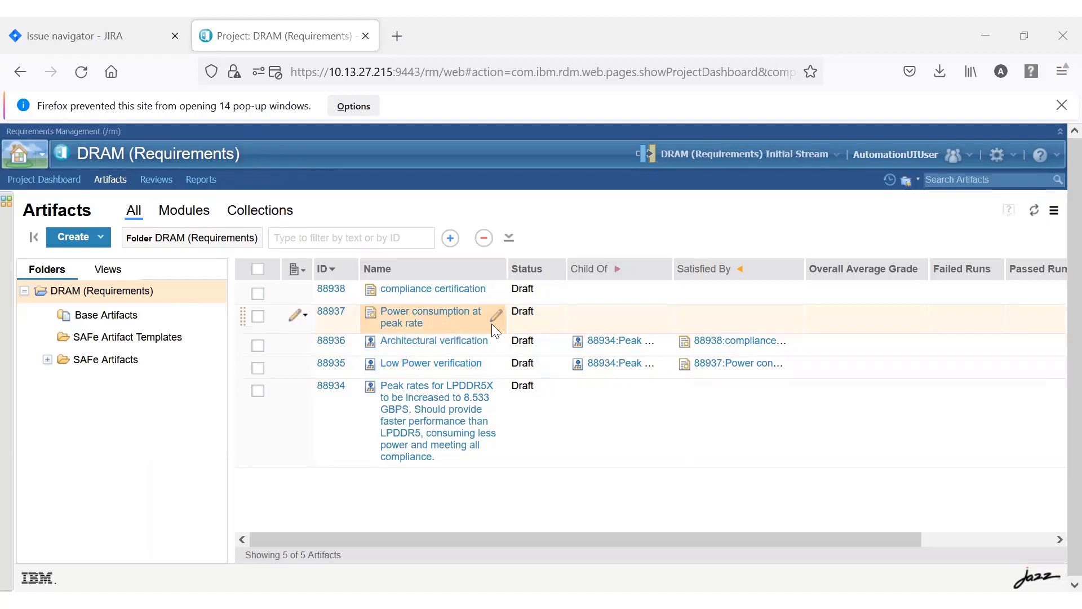
Open the Architectural verification requirement for editing and append ". Should support latest smartphones designs" to its text.
mouse_move(477, 346)
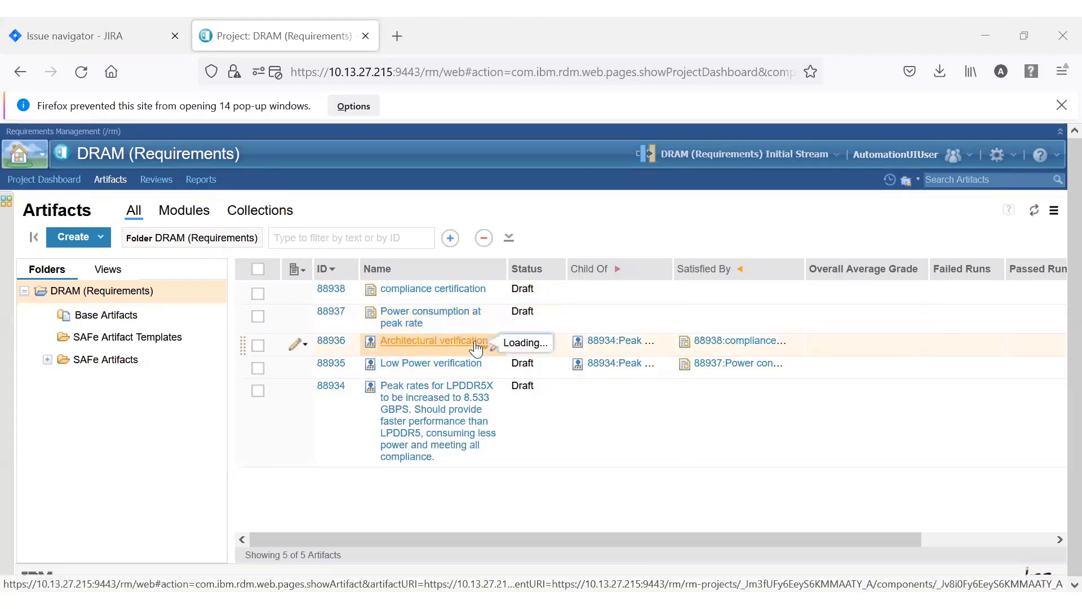
click(477, 341)
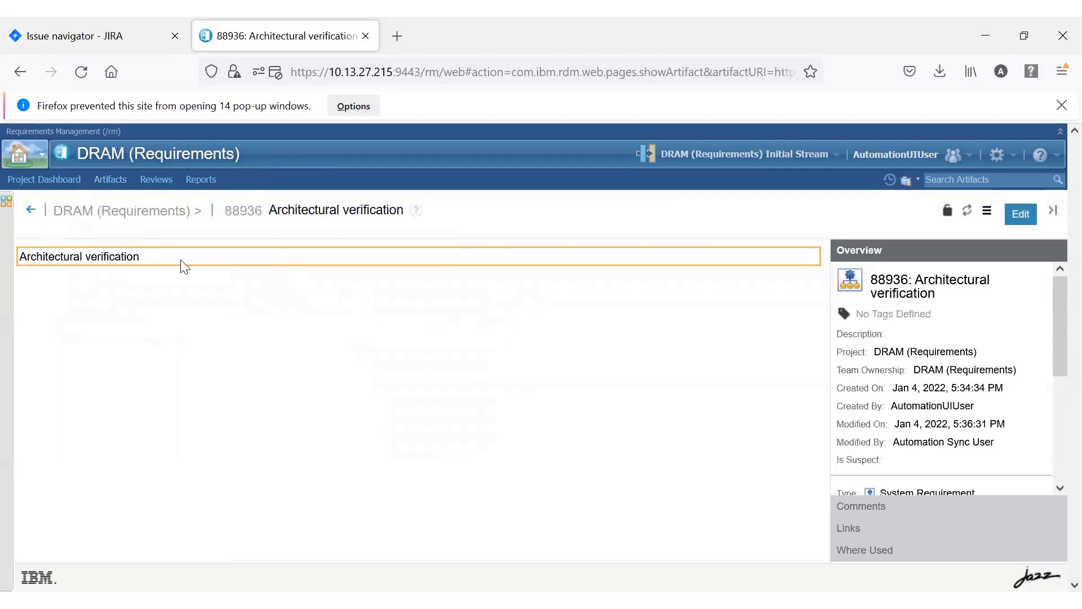
click(1021, 220)
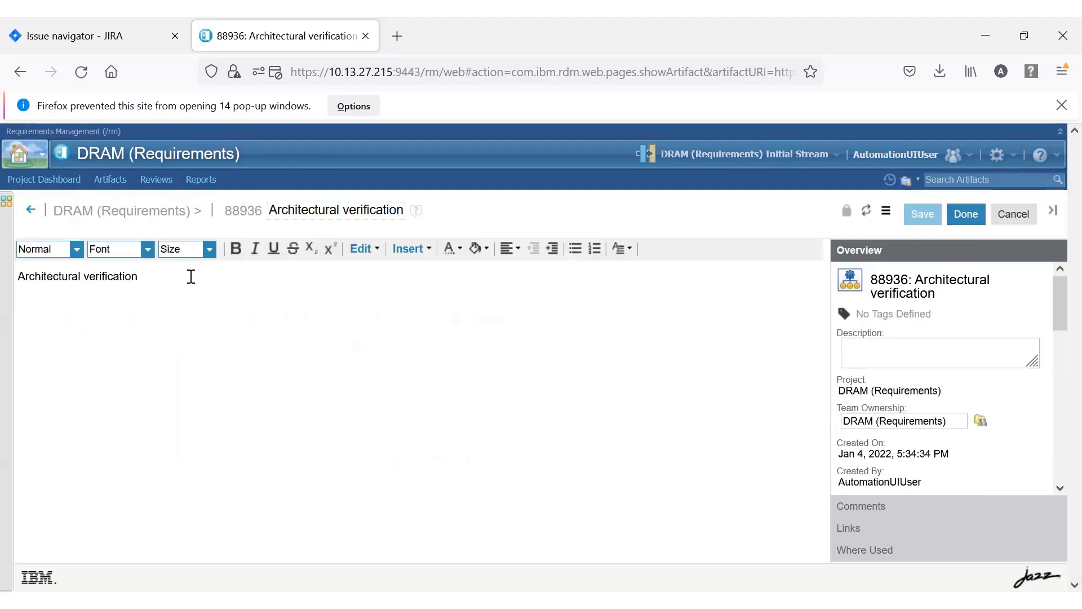
text(Should support latest smartphones designs)
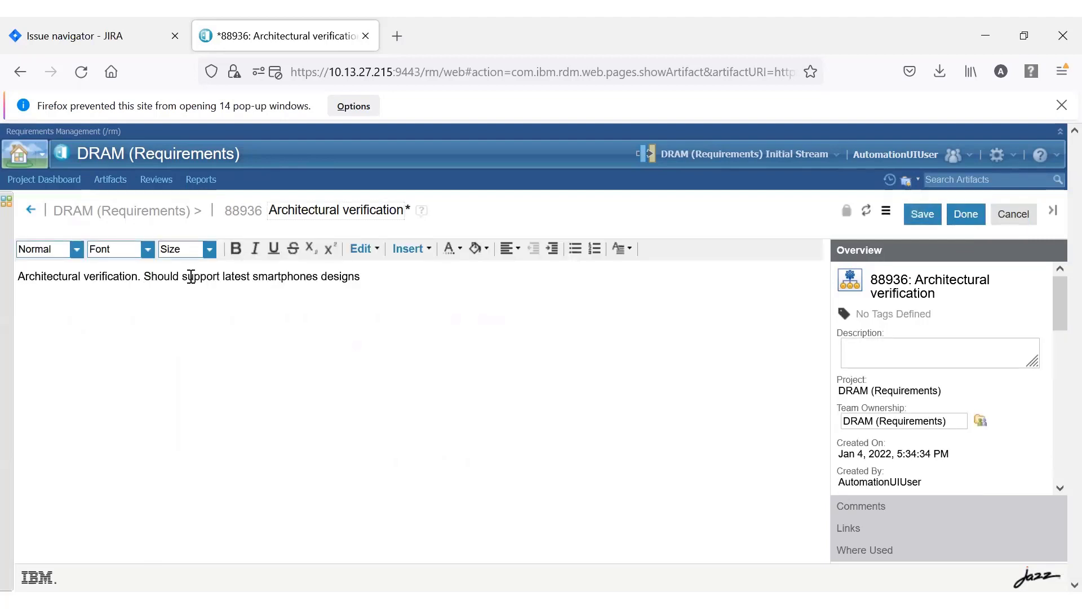
Set the Architectural verification requirement's status to Under Review, save it, and return to the DRAM artifact list.
scroll(922, 433, down, 3)
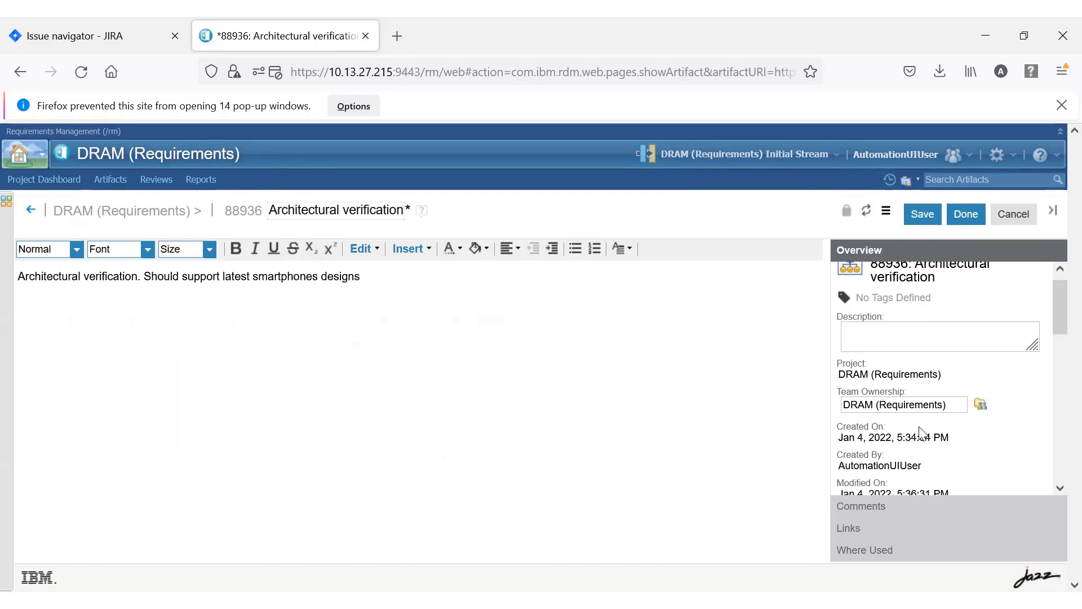
scroll(921, 433, down, 5)
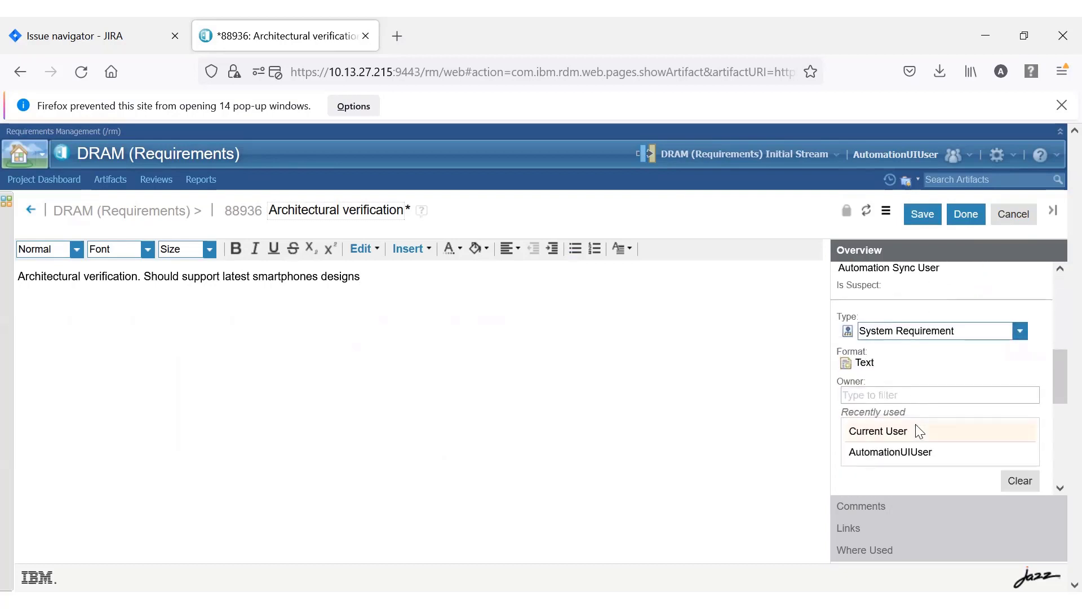
scroll(914, 428, down, 2)
click(890, 381)
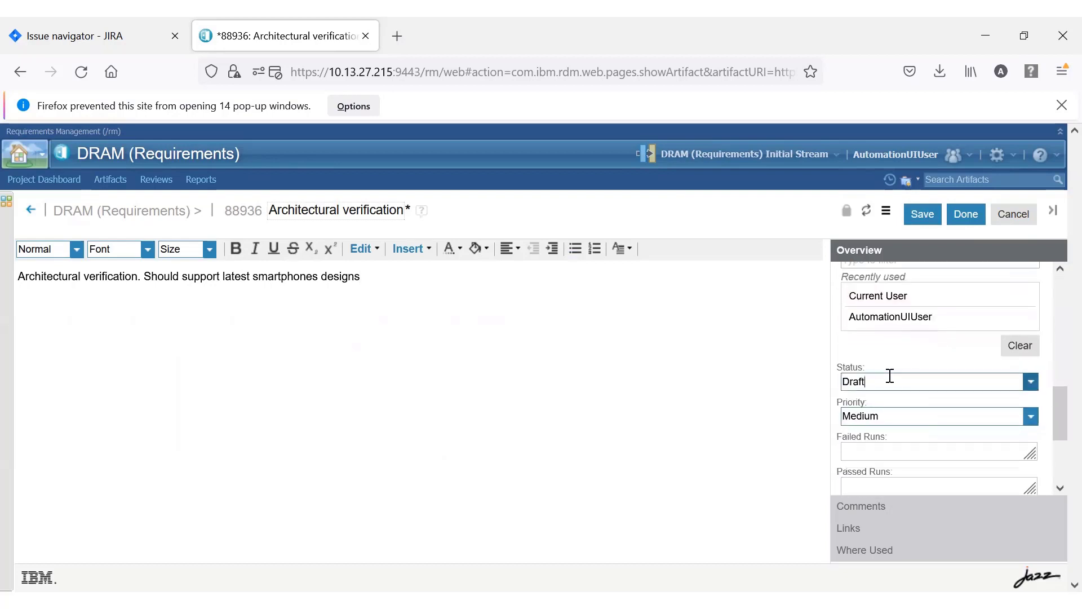
click(1031, 382)
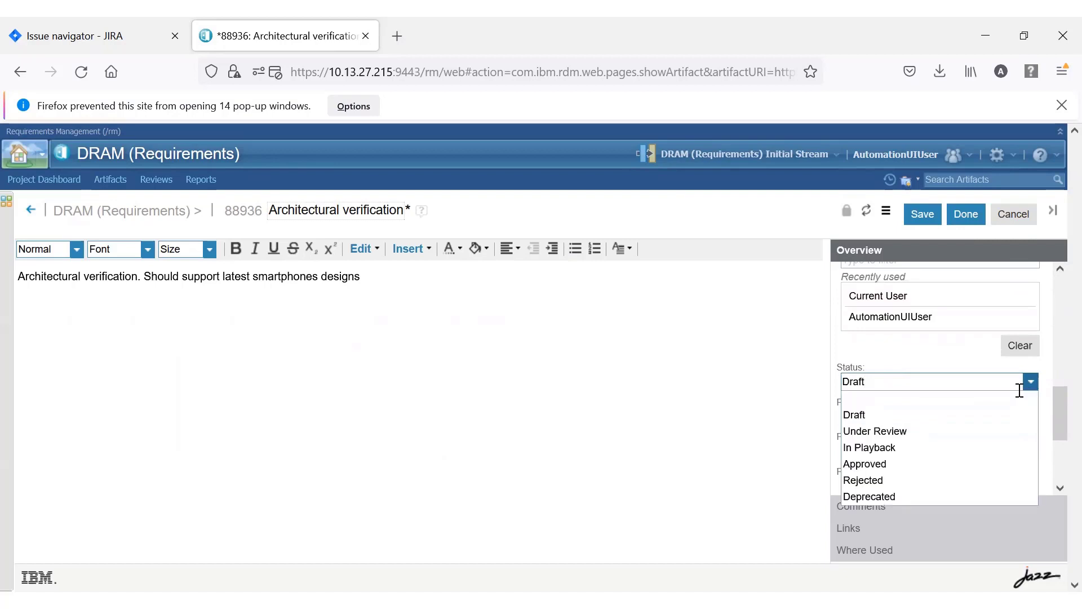
click(896, 432)
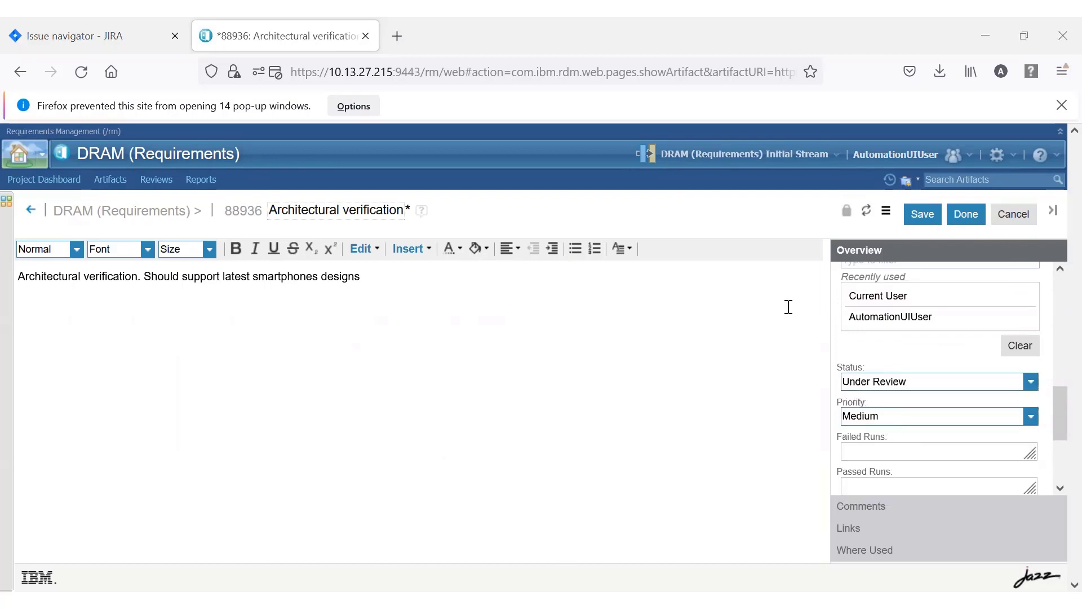
click(918, 212)
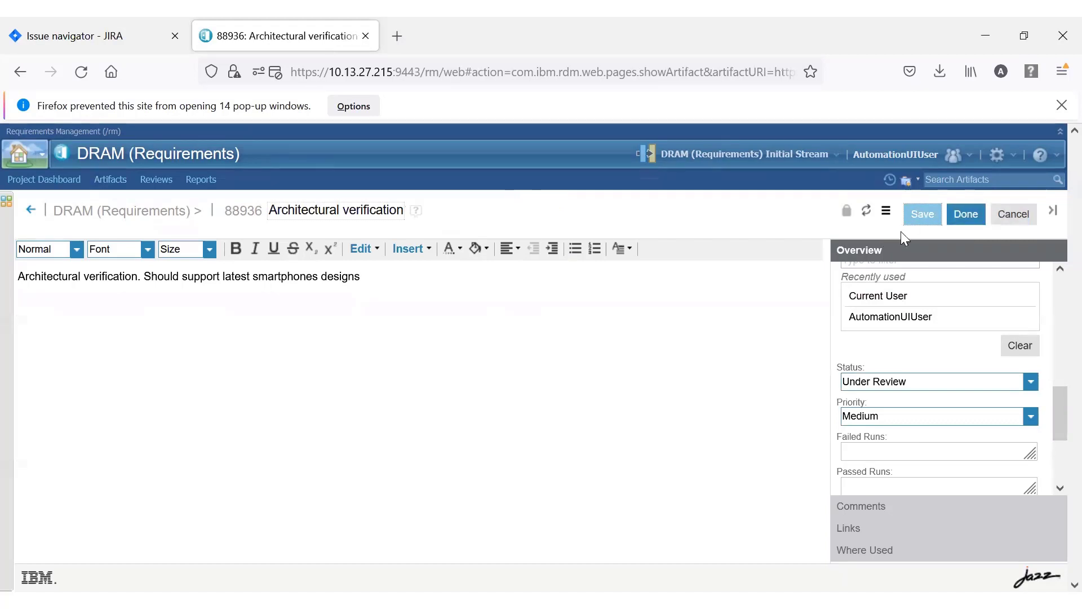
click(972, 212)
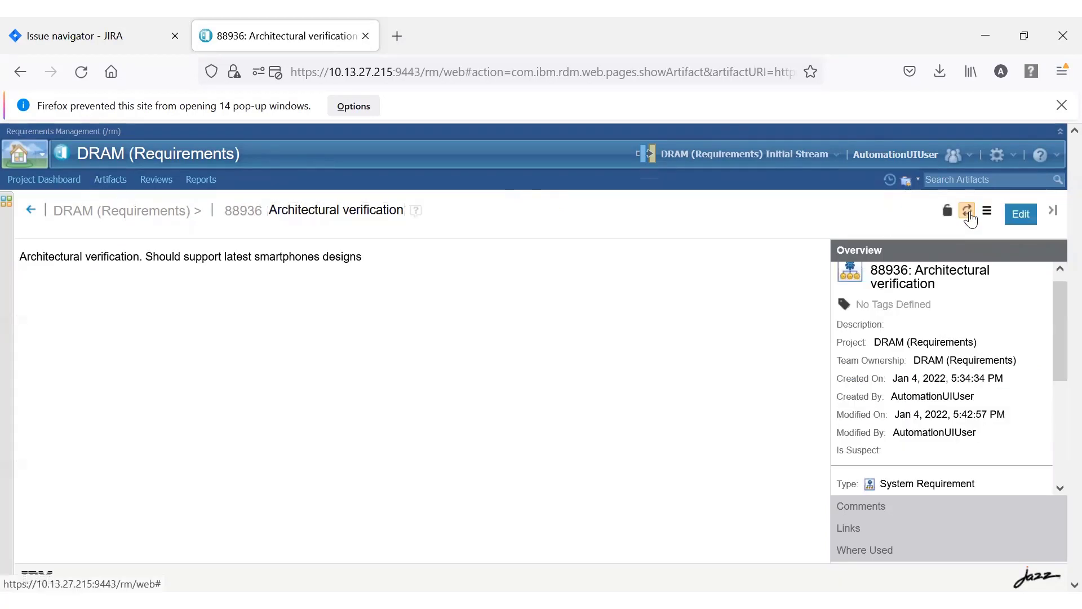
click(30, 209)
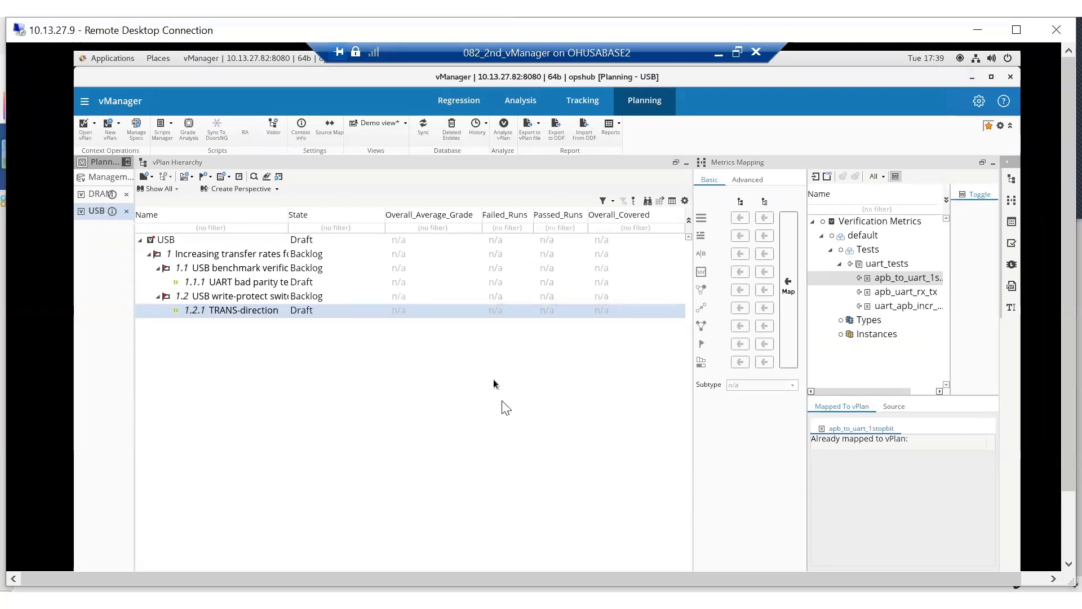
Switch to vManager, sync the DRAM plan, and add a test case named "chipset verifiation for smartphones" under Architectural verification.
click(97, 193)
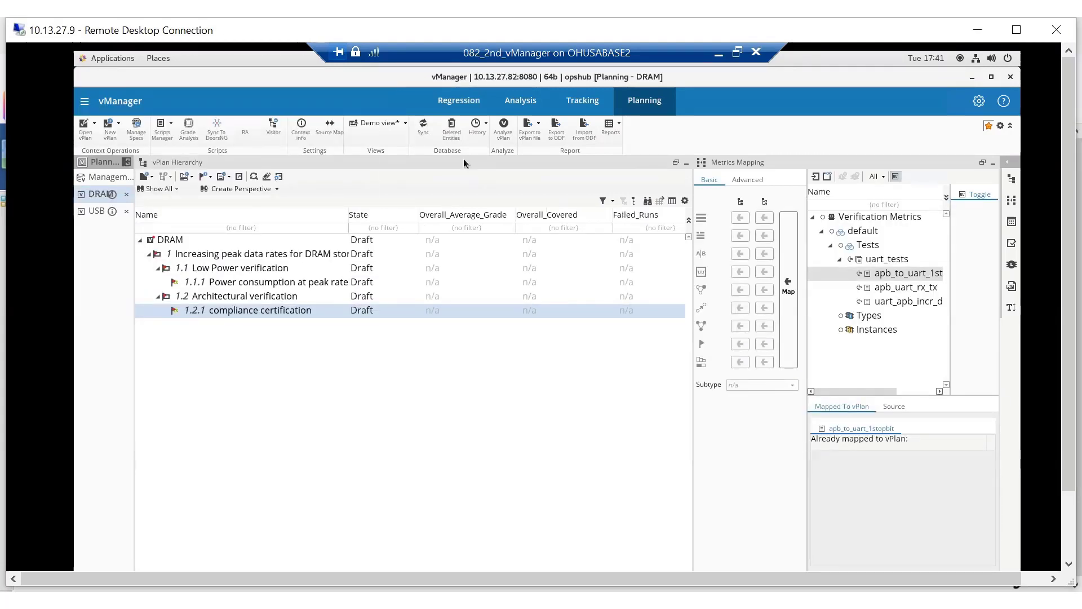
click(423, 128)
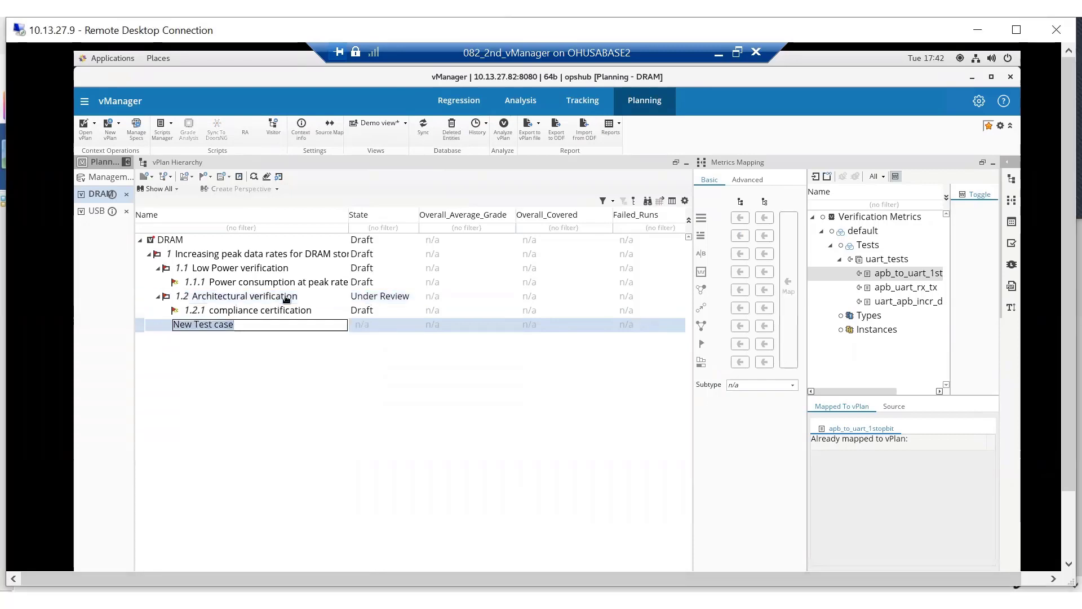
text(c)
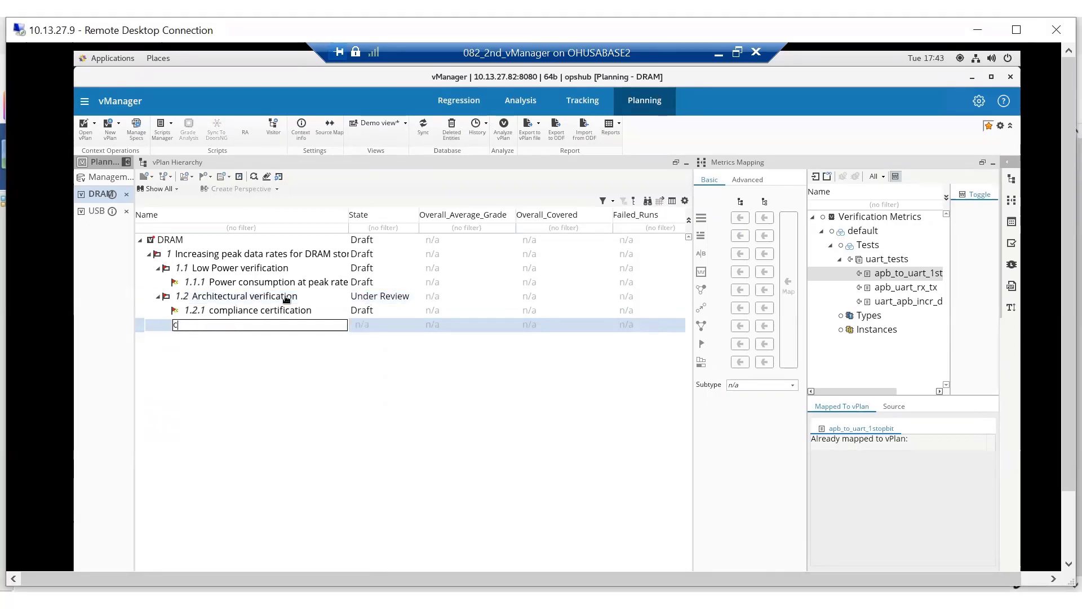
text(hipset verif)
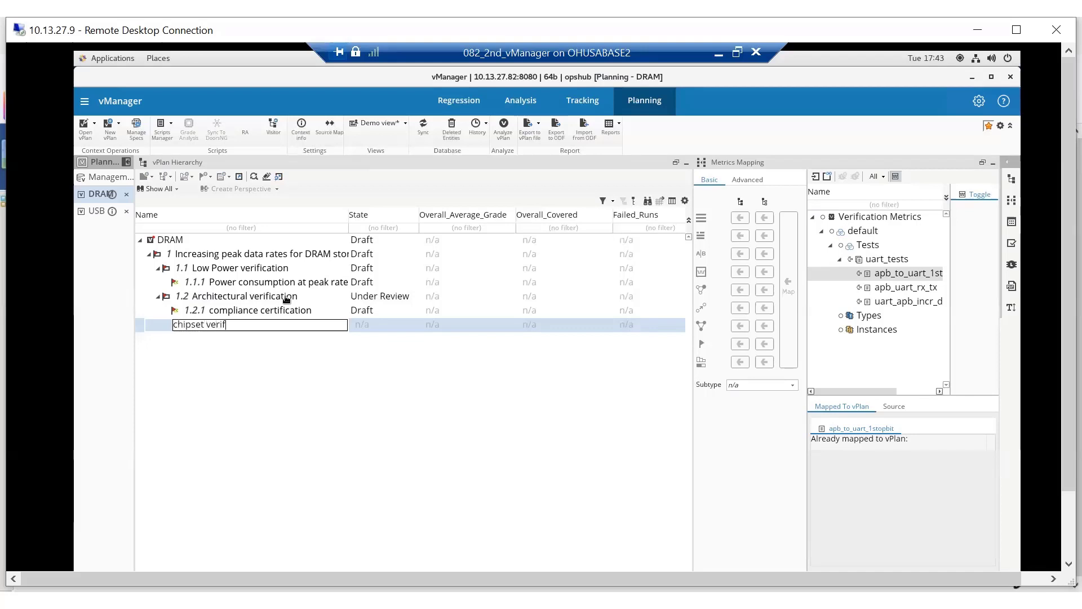
text(iation for smartphones)
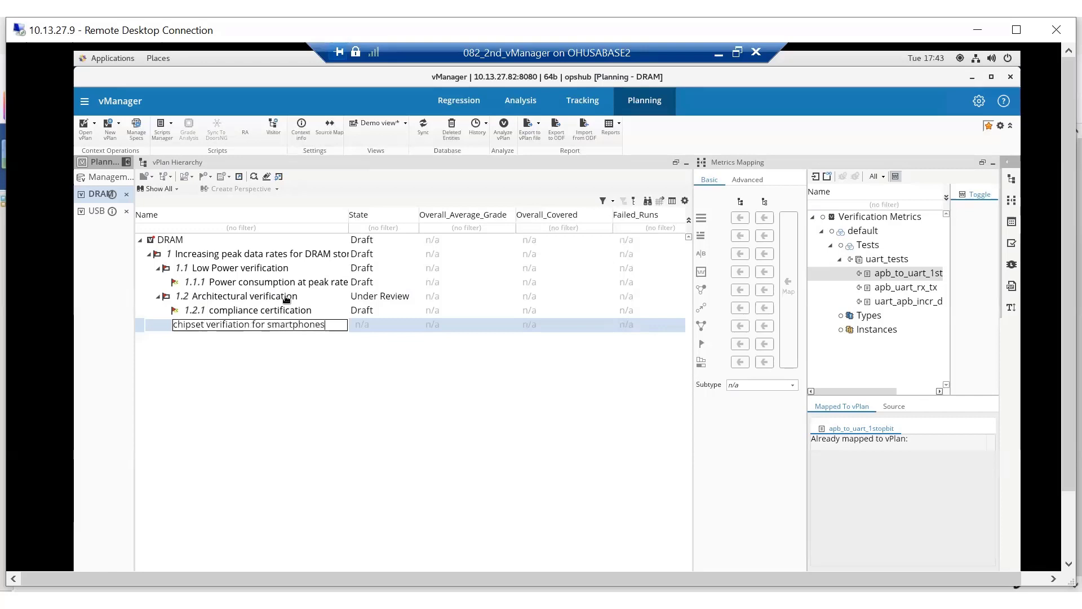
key(Return)
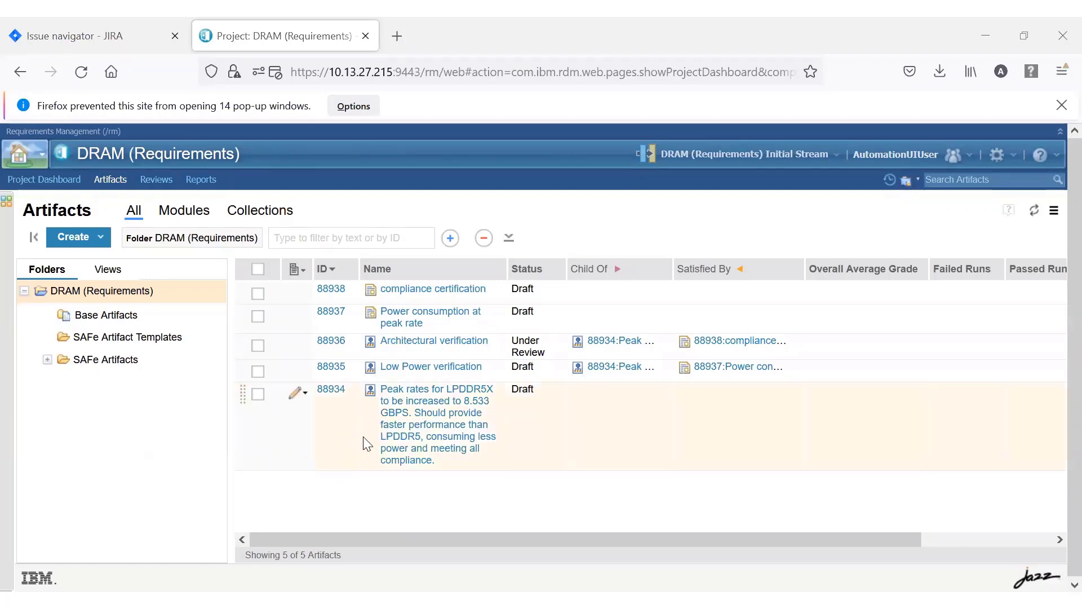
Switch to IBM Requirements Management and refresh the DRAM artifact list to check for the newly added smartphone test case.
click(1037, 214)
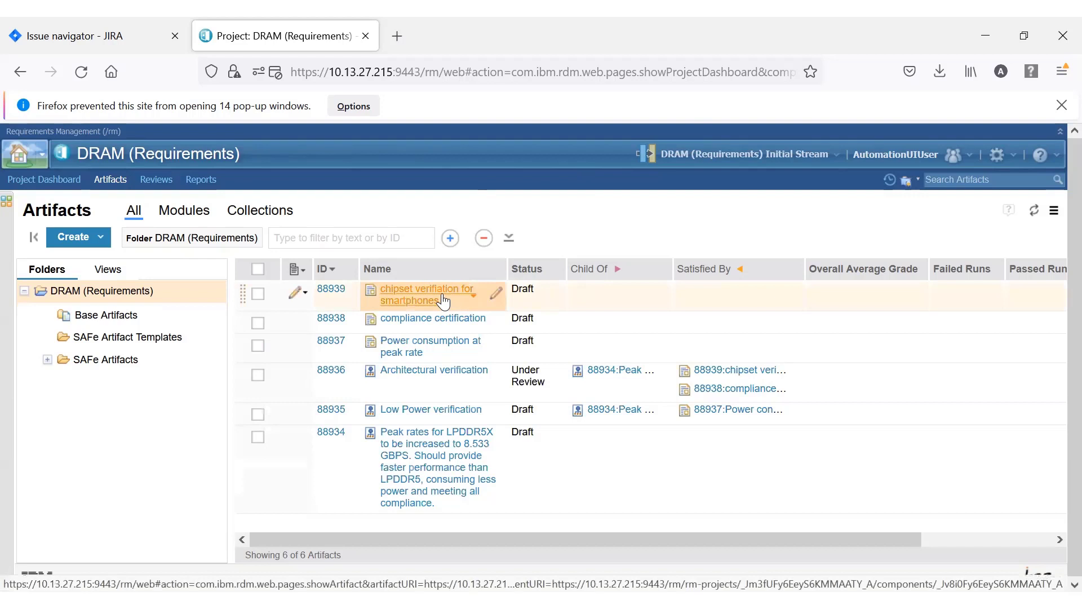
mouse_move(443, 301)
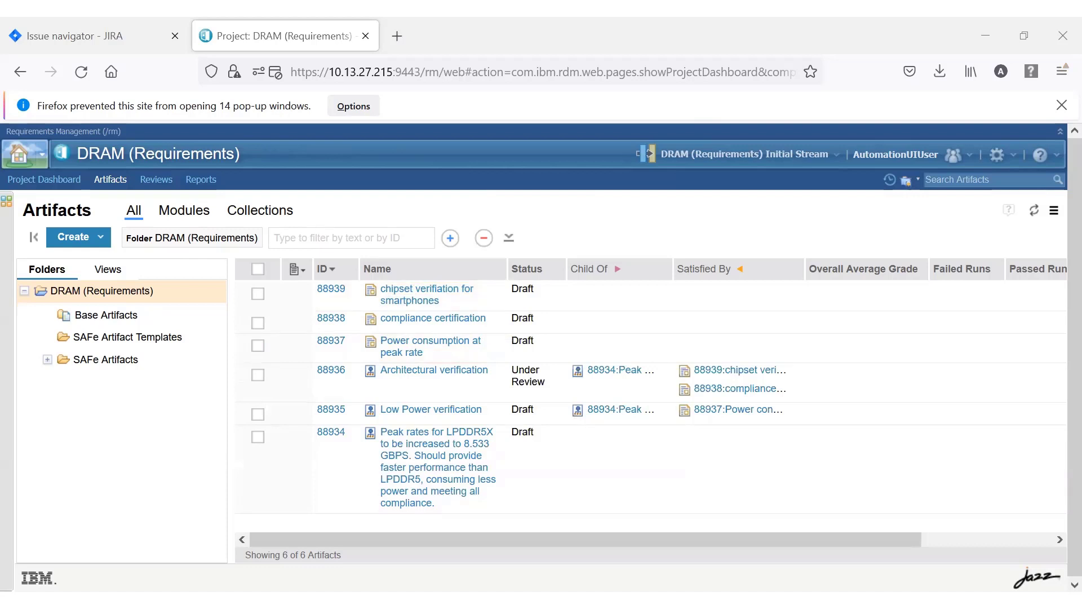
Set the status of the Architectural verification, Low Power verification and LPDDR5X peak rates requirements to Approved.
click(556, 298)
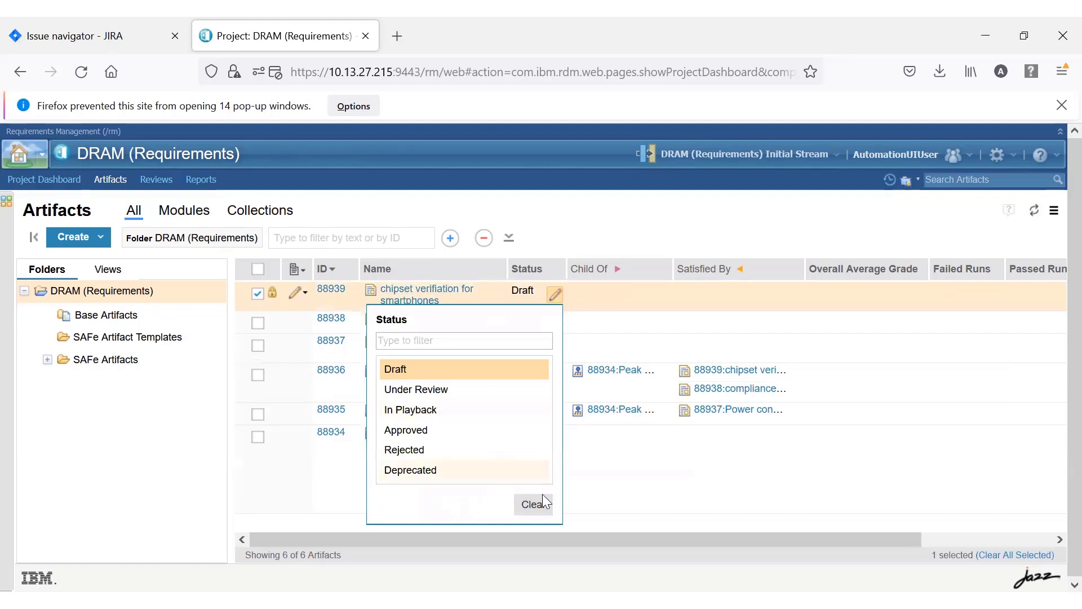
click(585, 499)
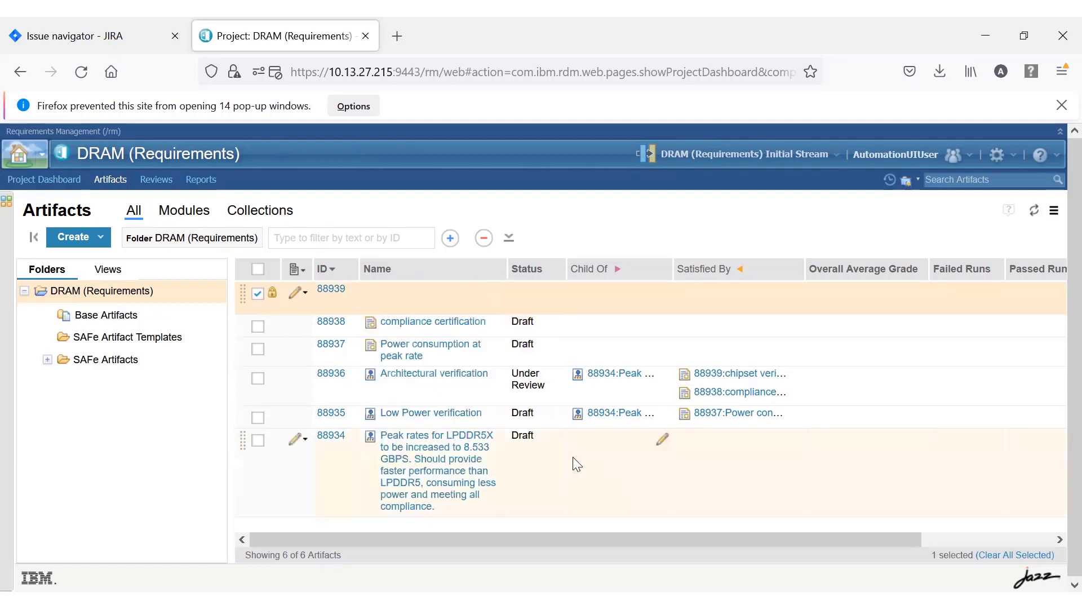
click(555, 377)
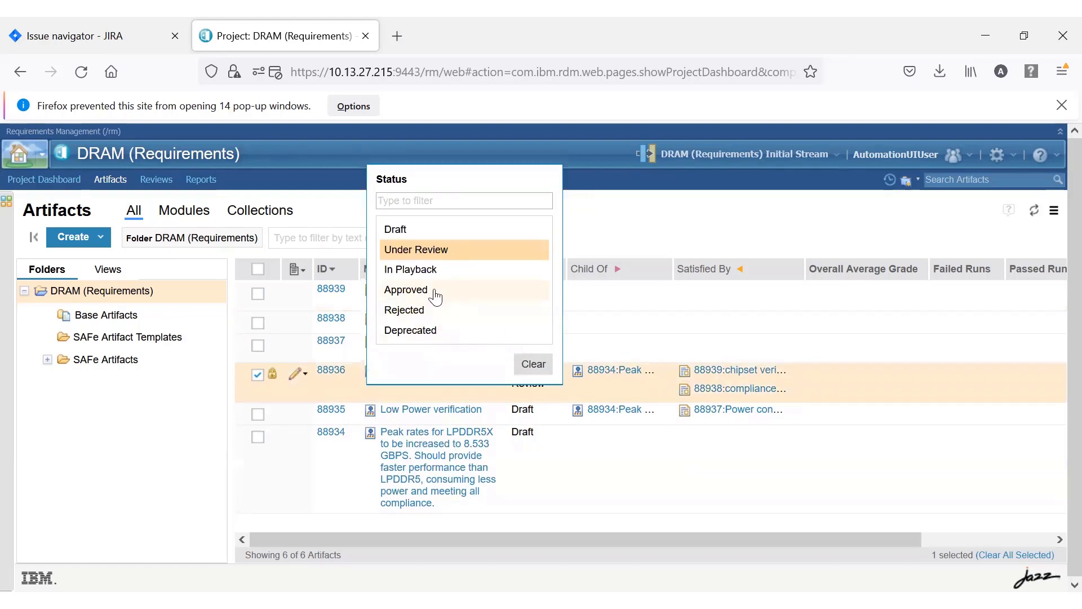
click(434, 290)
click(558, 412)
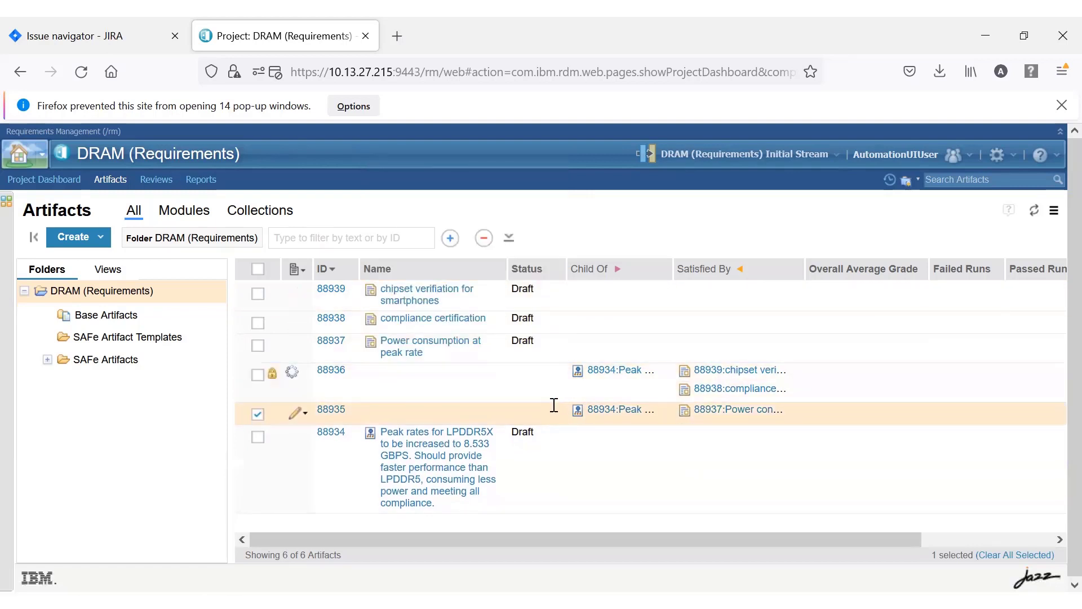
click(555, 413)
click(406, 310)
click(530, 443)
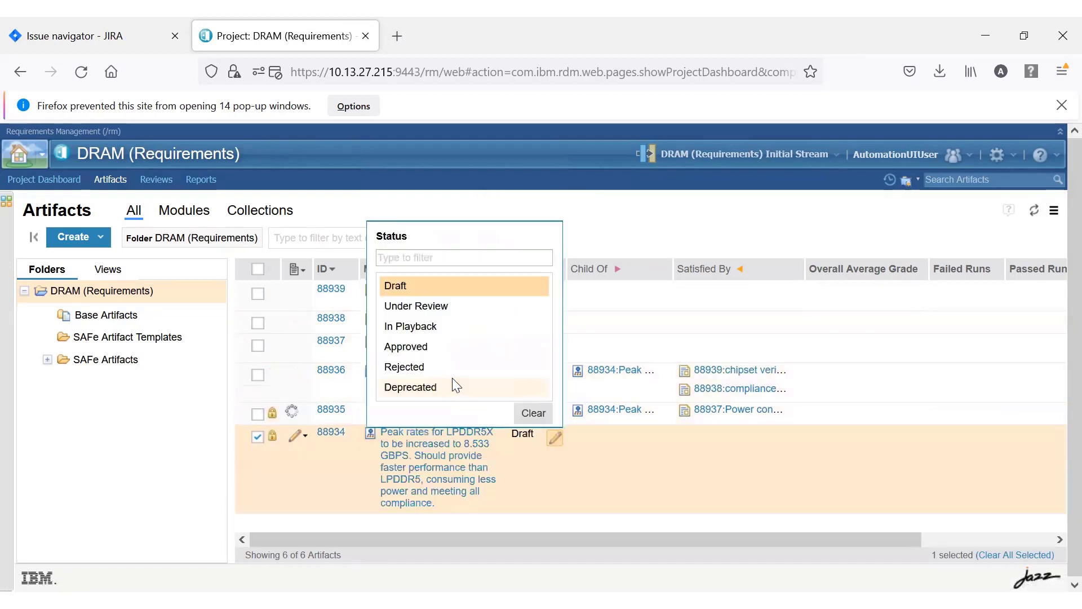
click(418, 335)
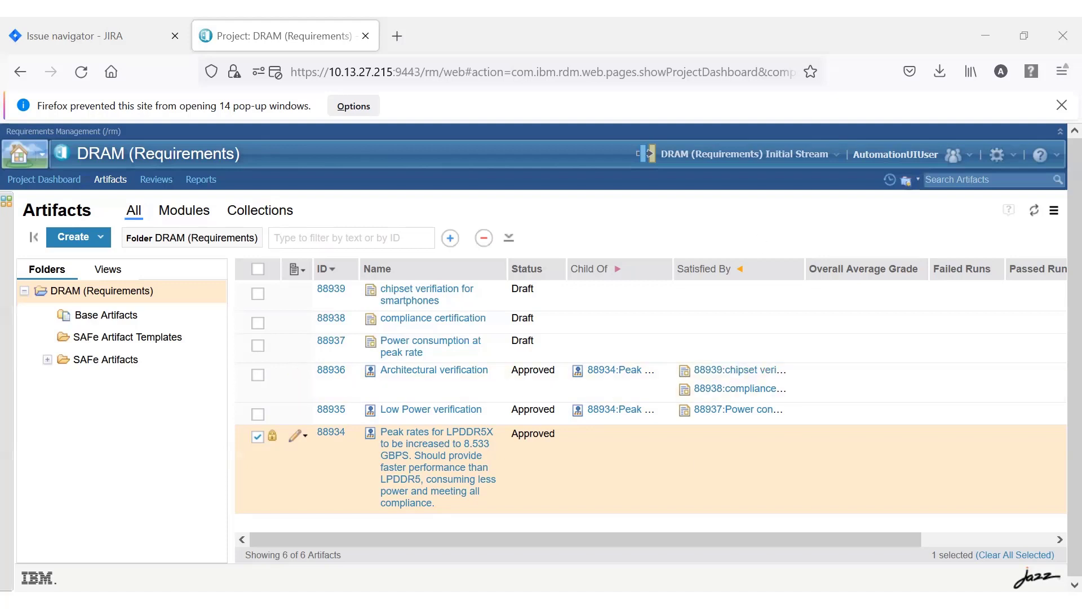
Switch to vManager and map the apb_to_uart_1stopbit test to the TRANS-direction test case in the USB plan.
key(alt+Tab)
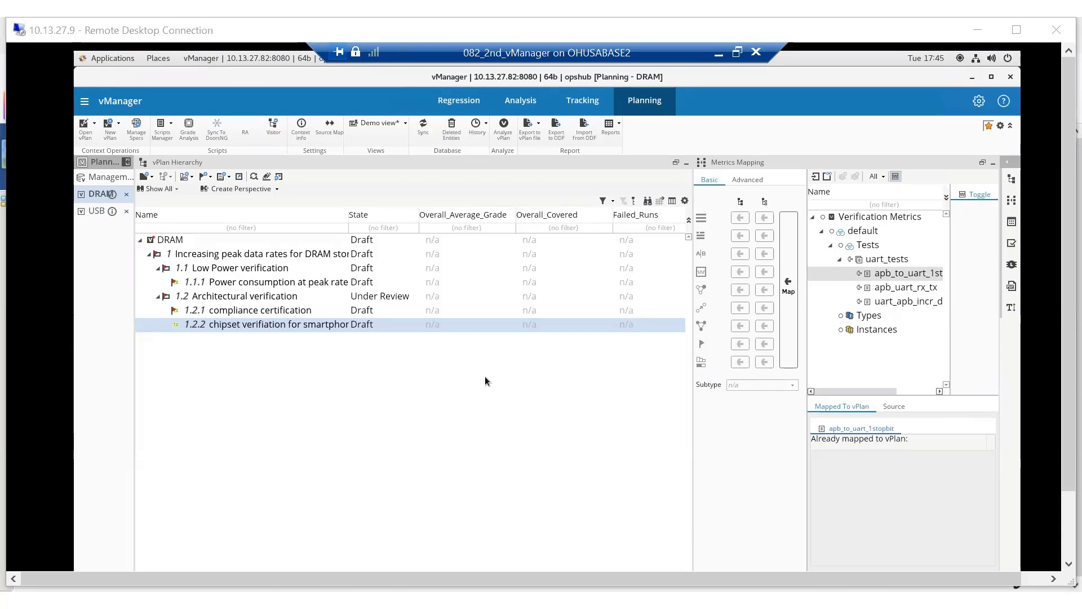
click(94, 211)
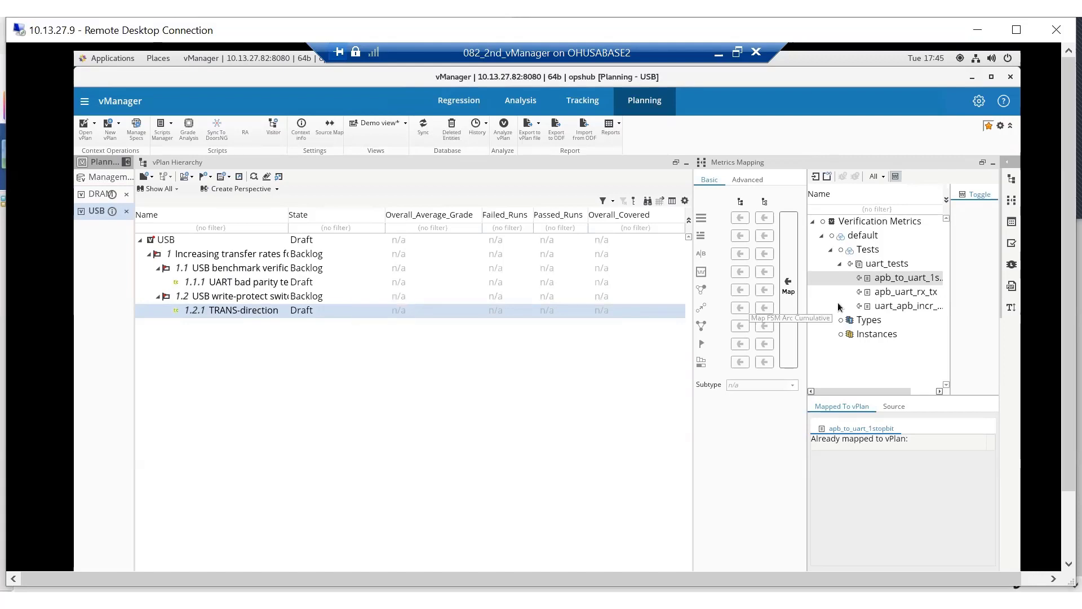
click(923, 282)
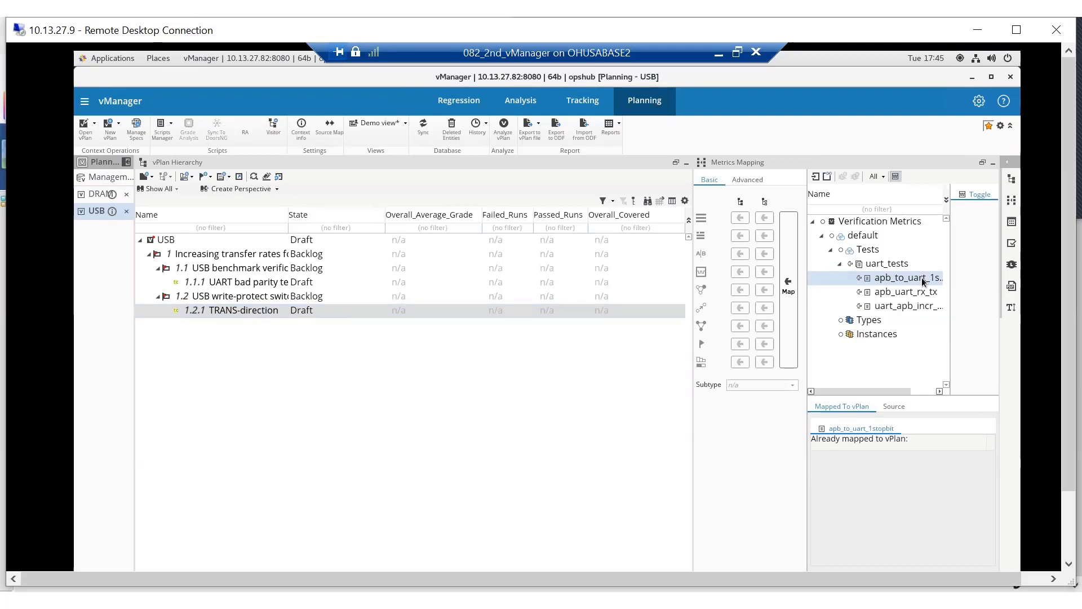
click(792, 290)
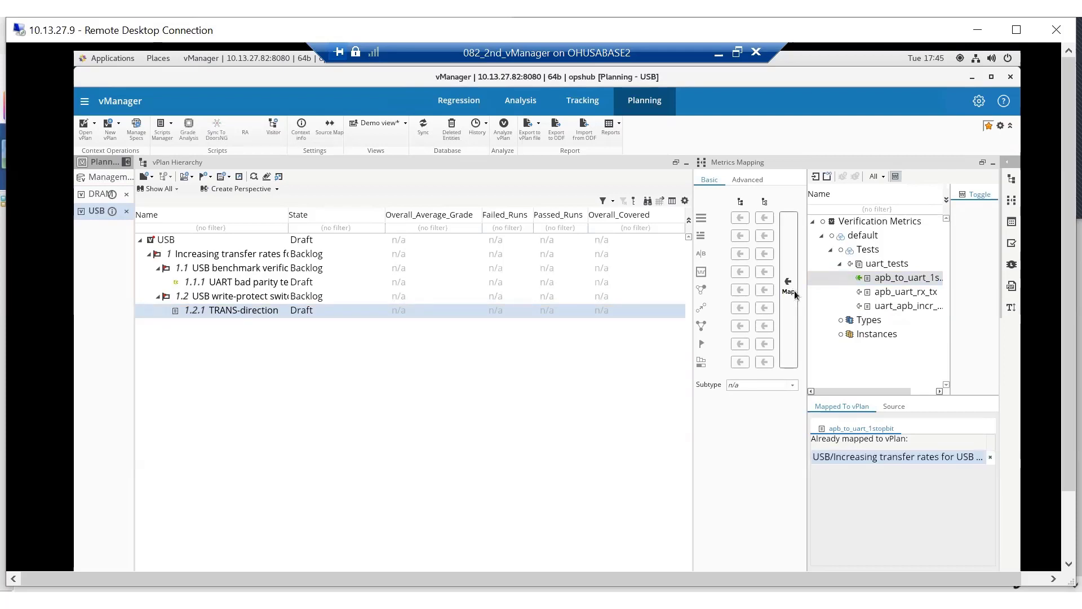
Map the apb_uart_rx_tx test to the UART bad parity test case in the USB plan.
click(253, 283)
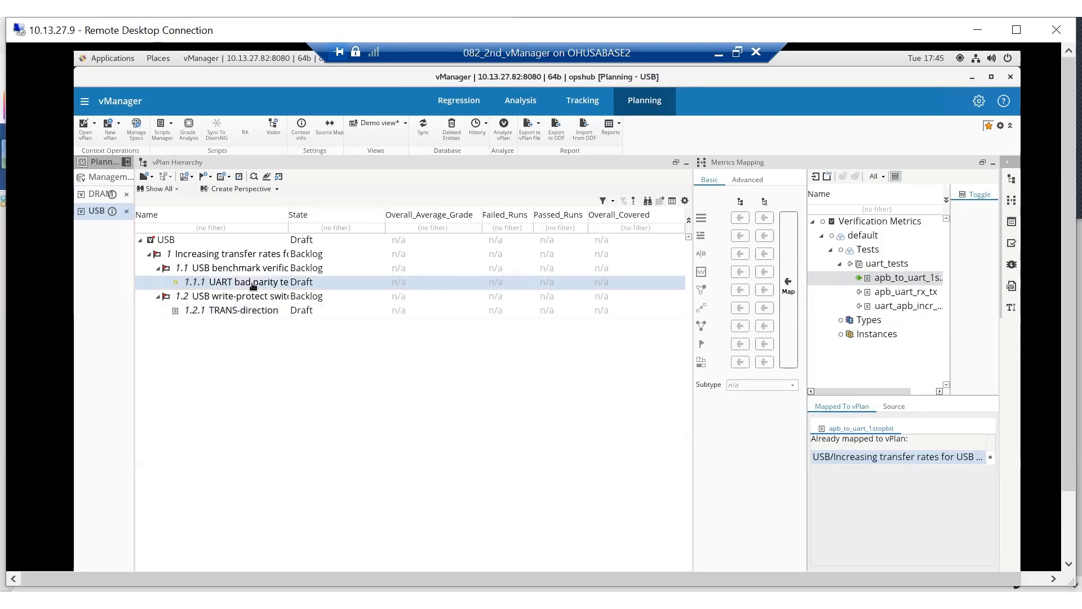
click(913, 295)
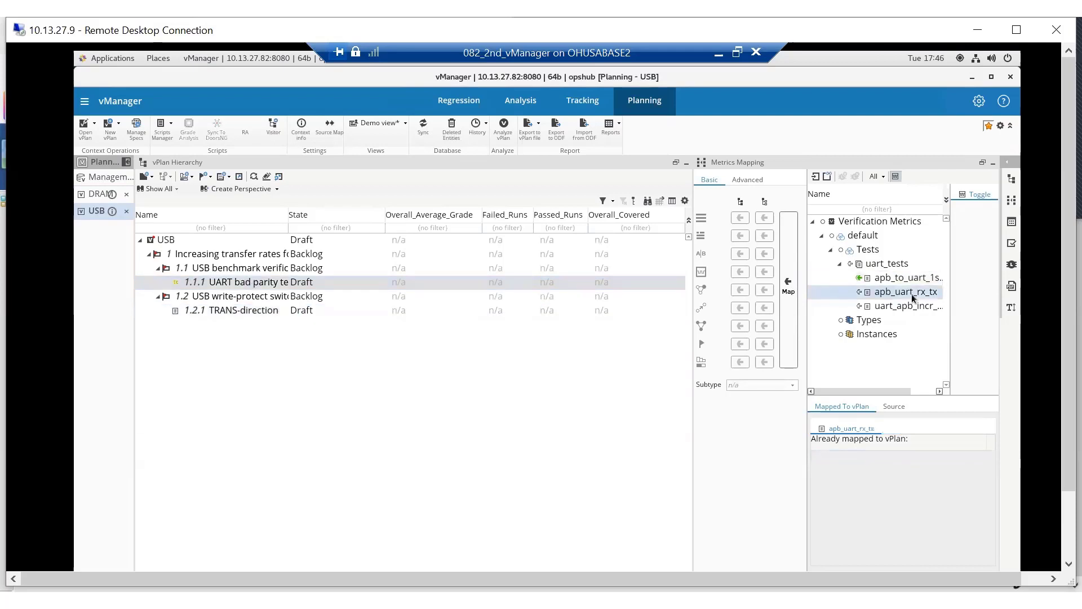
click(790, 310)
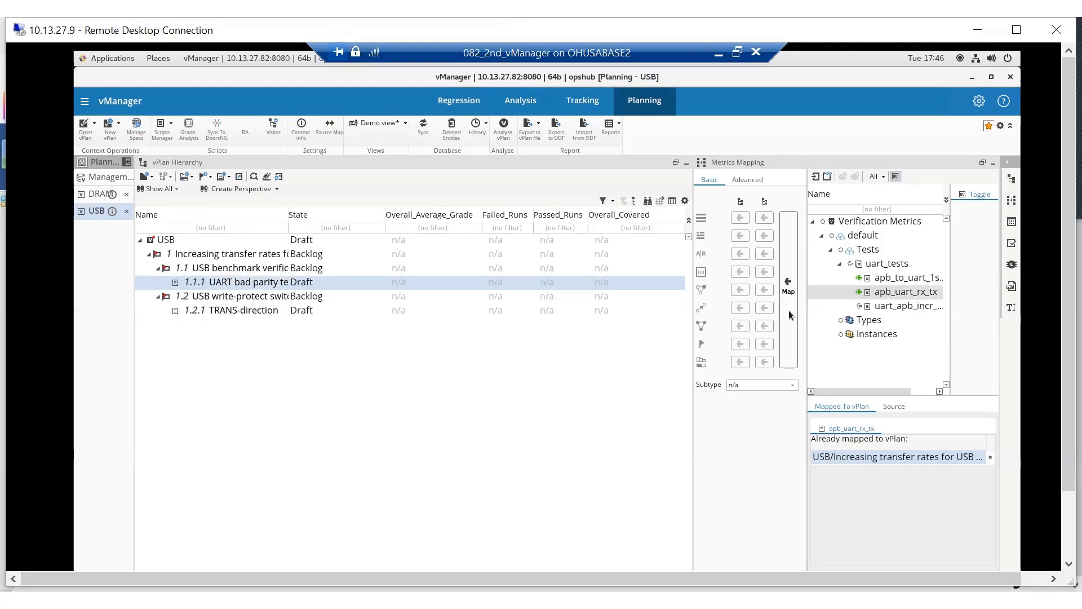
Run Grade Analysis on the USB plan and sync the plan with the database.
click(187, 127)
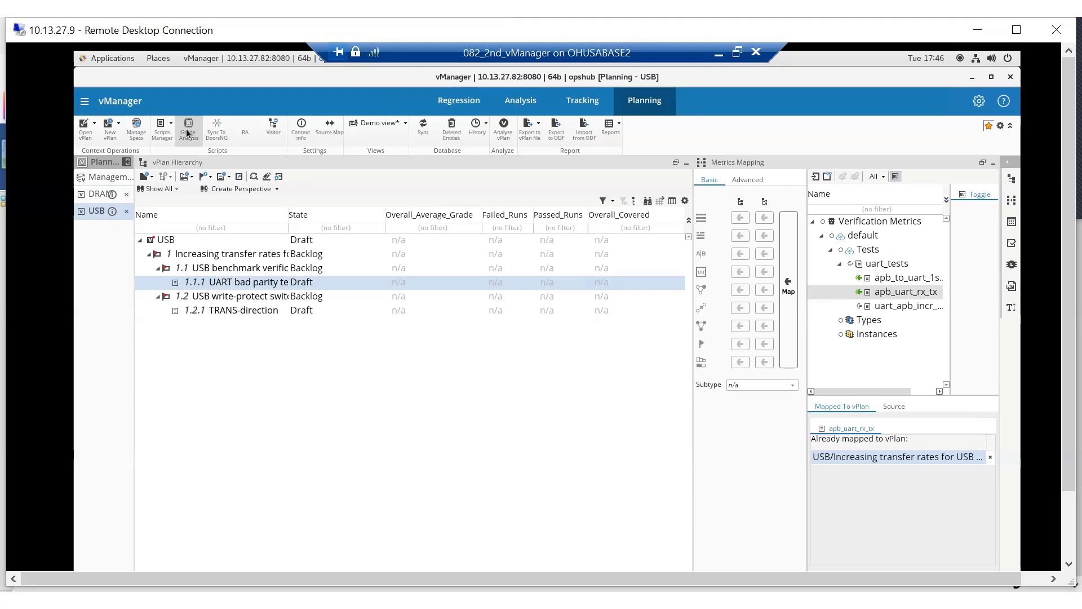
click(424, 129)
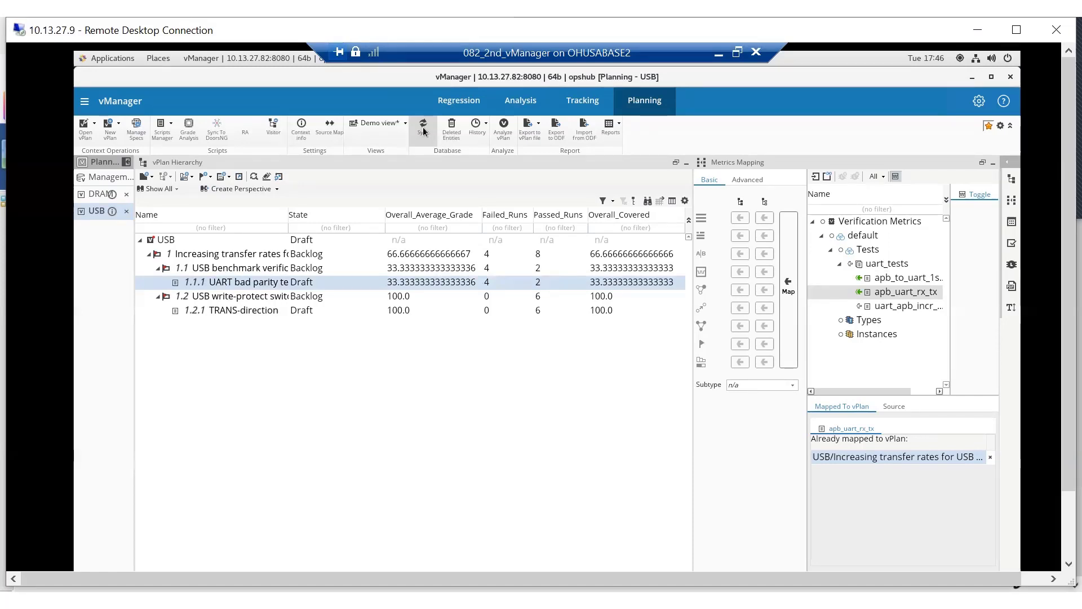
In the DRAM plan, map the apb_to_uart_1stopbit test to the chipset verification, compliance certification and power consumption test cases.
click(101, 194)
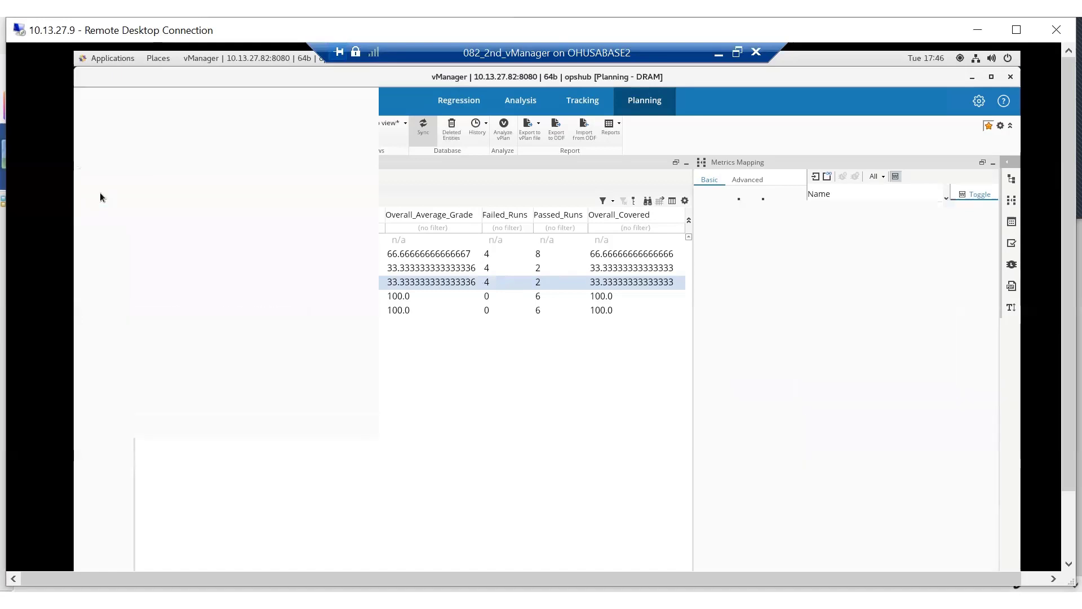
click(896, 273)
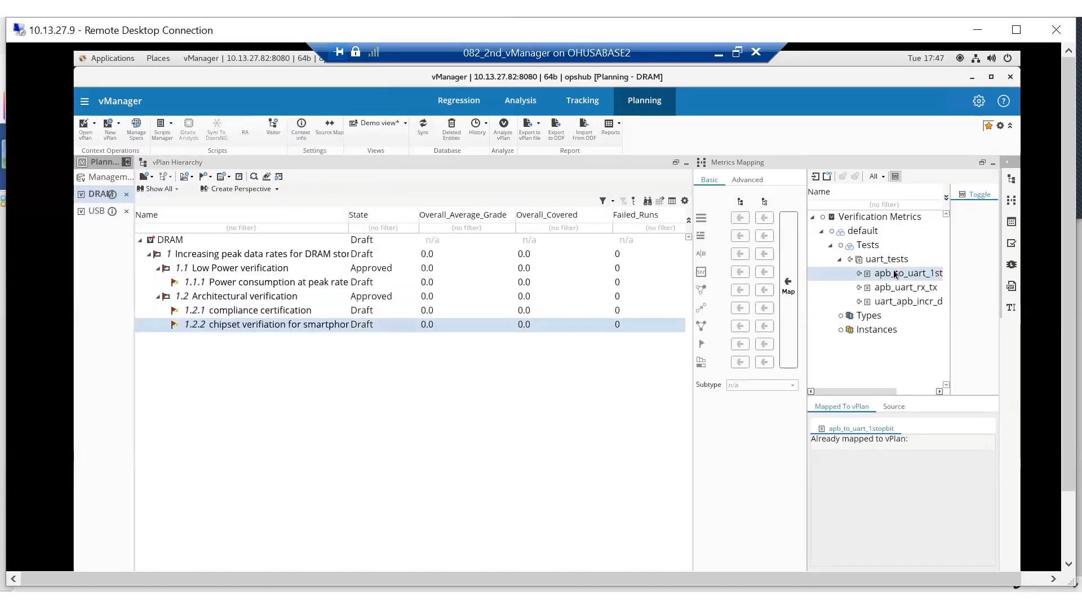
click(794, 305)
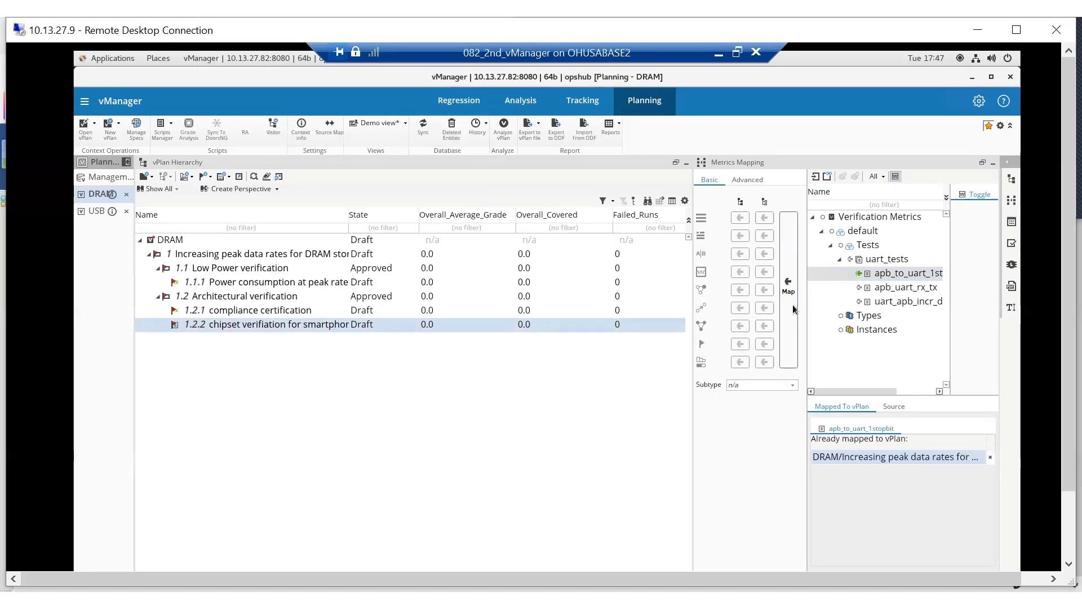
click(303, 311)
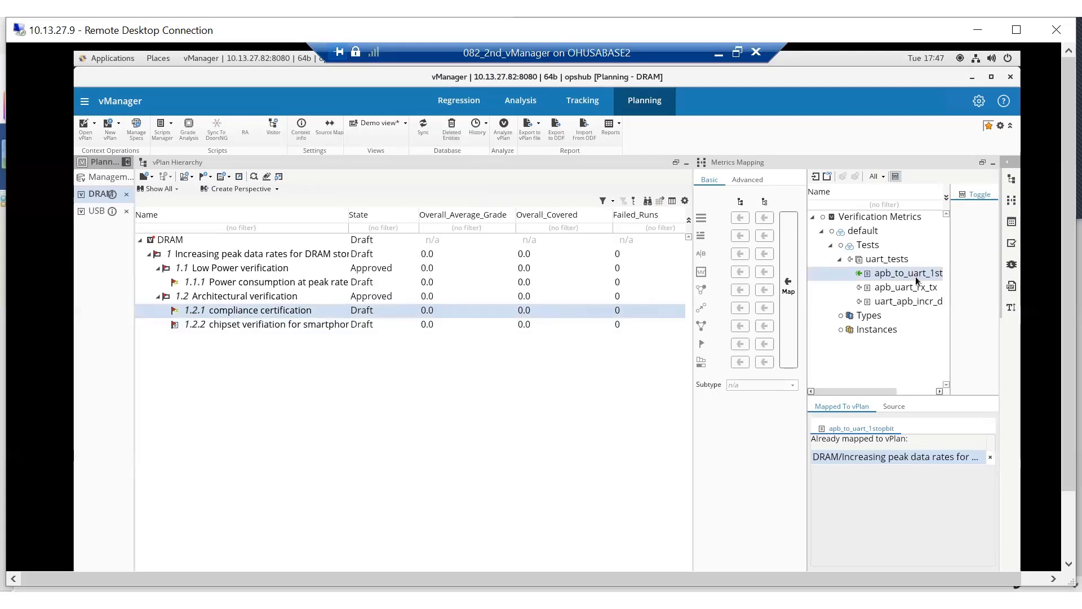
click(792, 294)
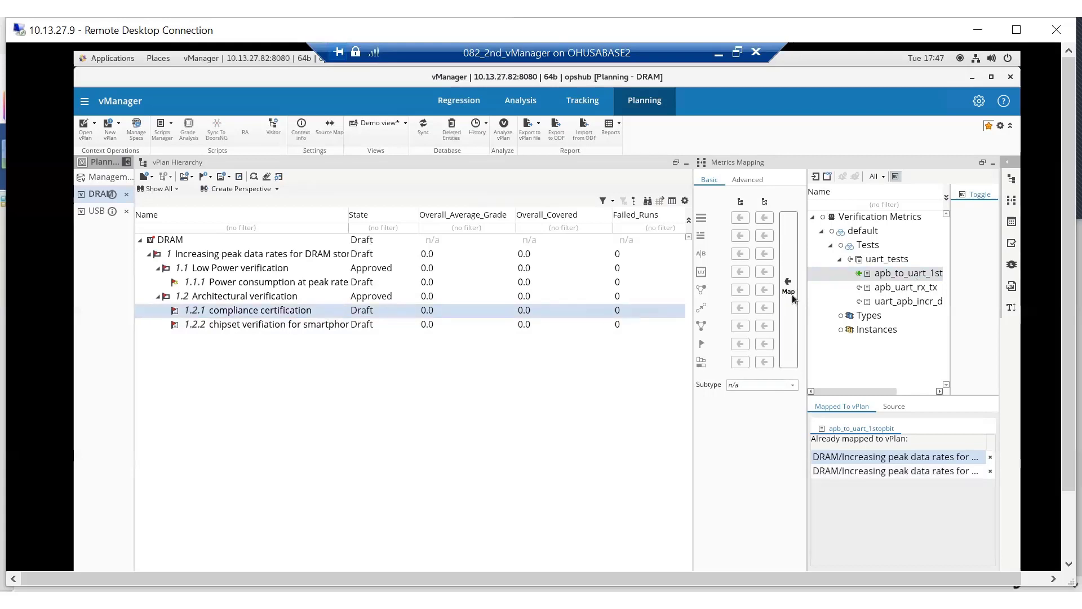
click(312, 283)
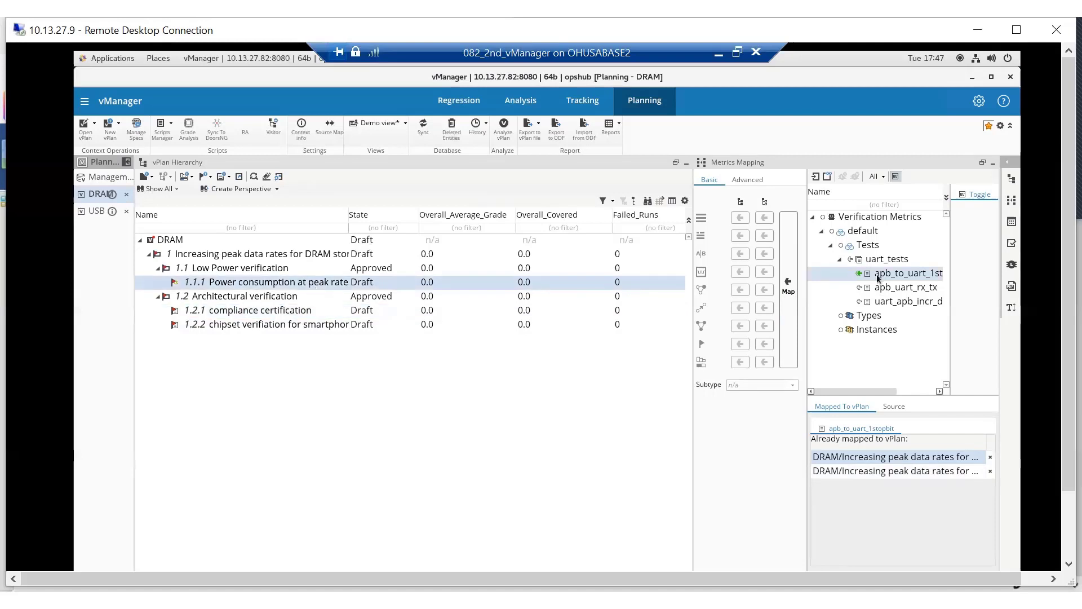
click(789, 292)
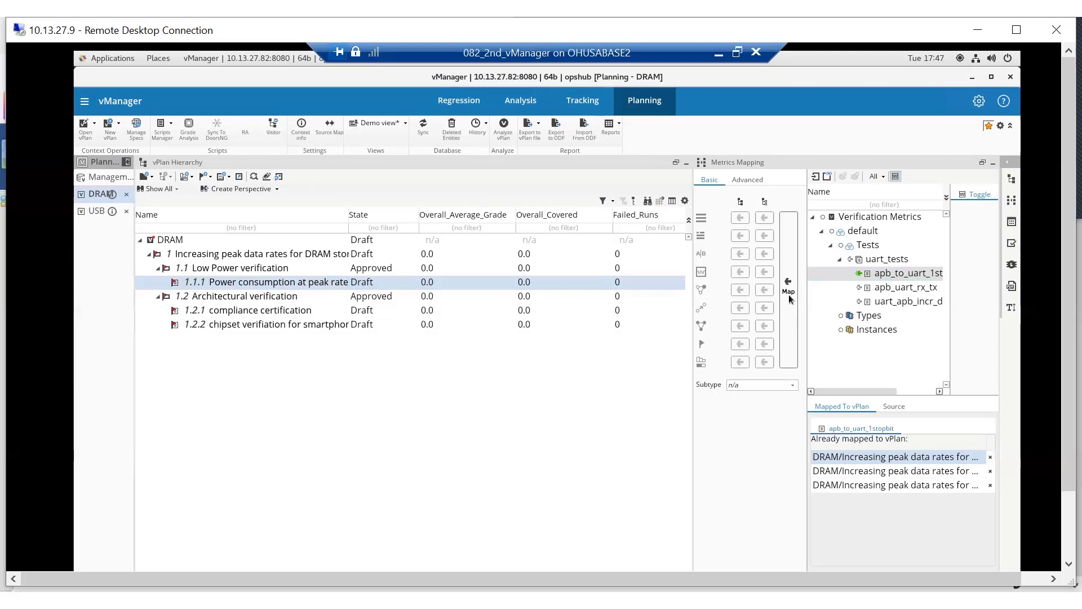
Run Grade Analysis on the DRAM plan and sync the plan with the database.
click(188, 130)
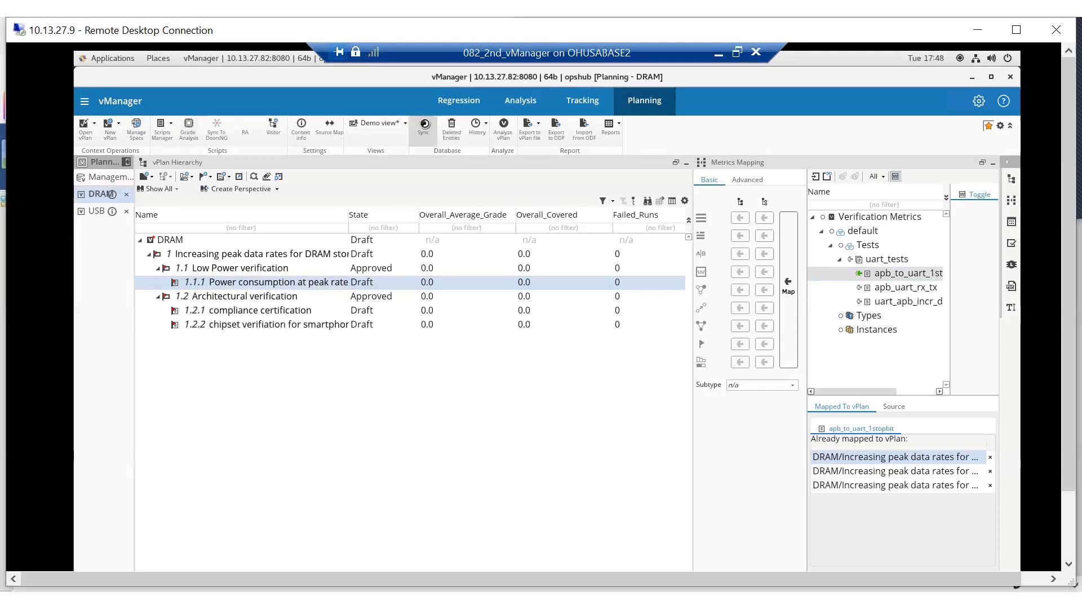
click(424, 126)
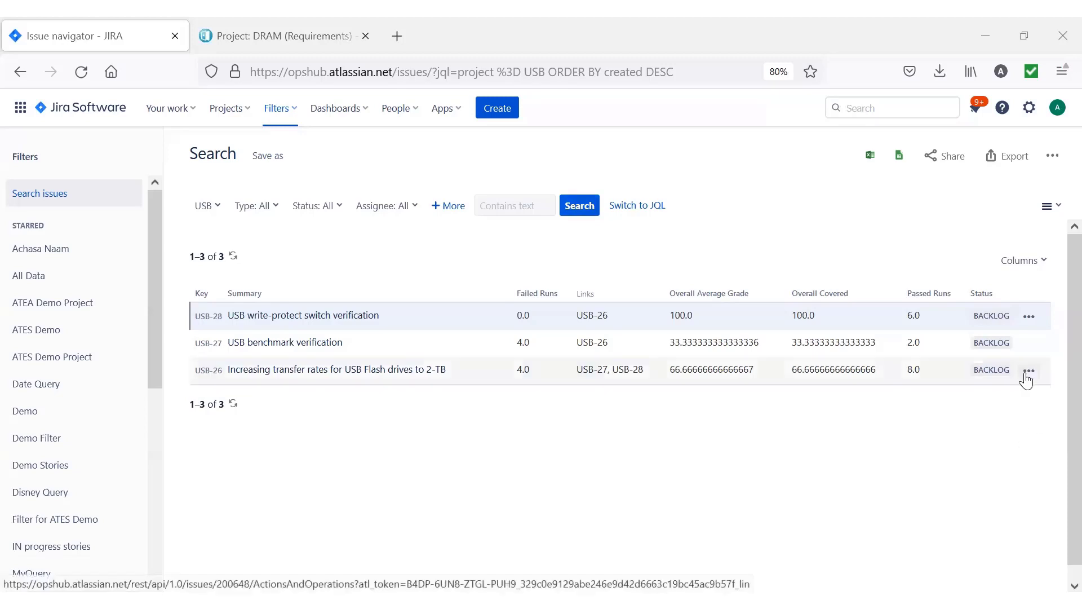
In Jira, set the status of the Increasing transfer rates for USB Flash drives to 2-TB issue to Requires Re-verification.
click(1028, 371)
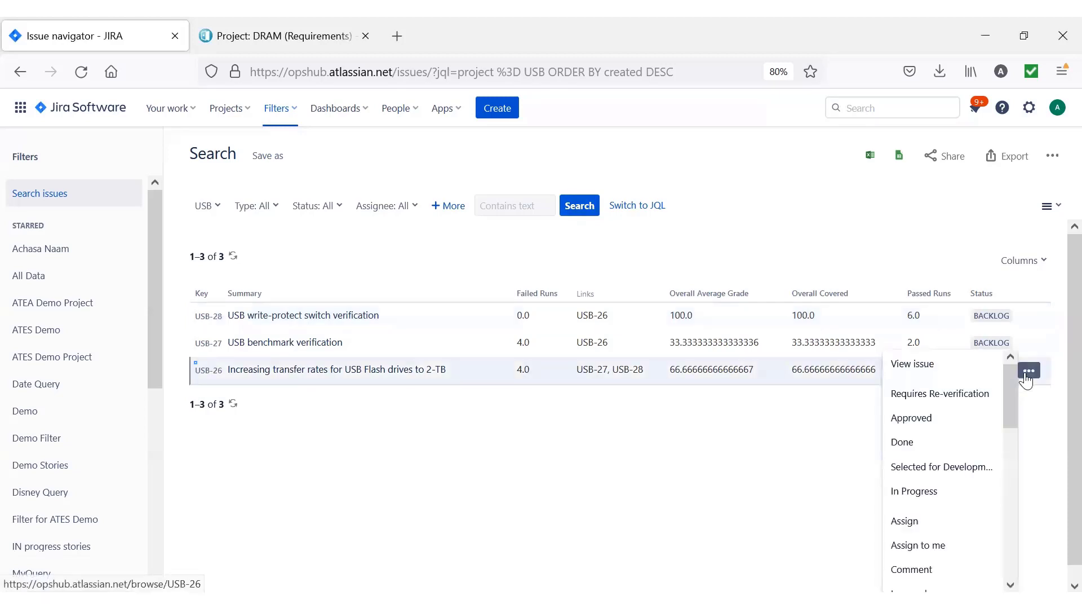
click(975, 393)
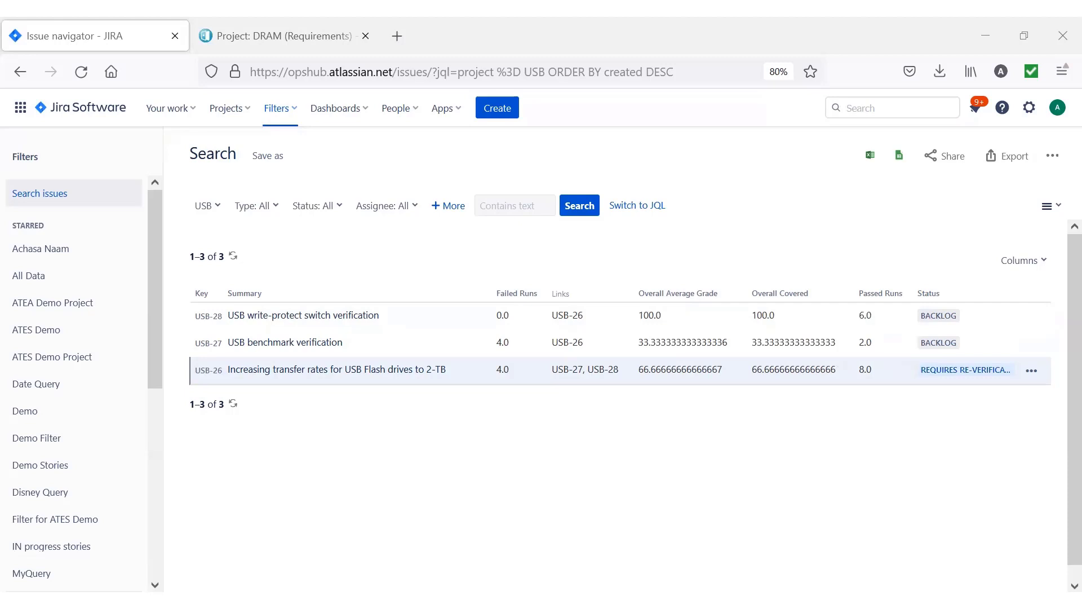
Switch to IBM Requirements Management and refresh the DRAM artifacts list to check the synced grading results.
click(280, 37)
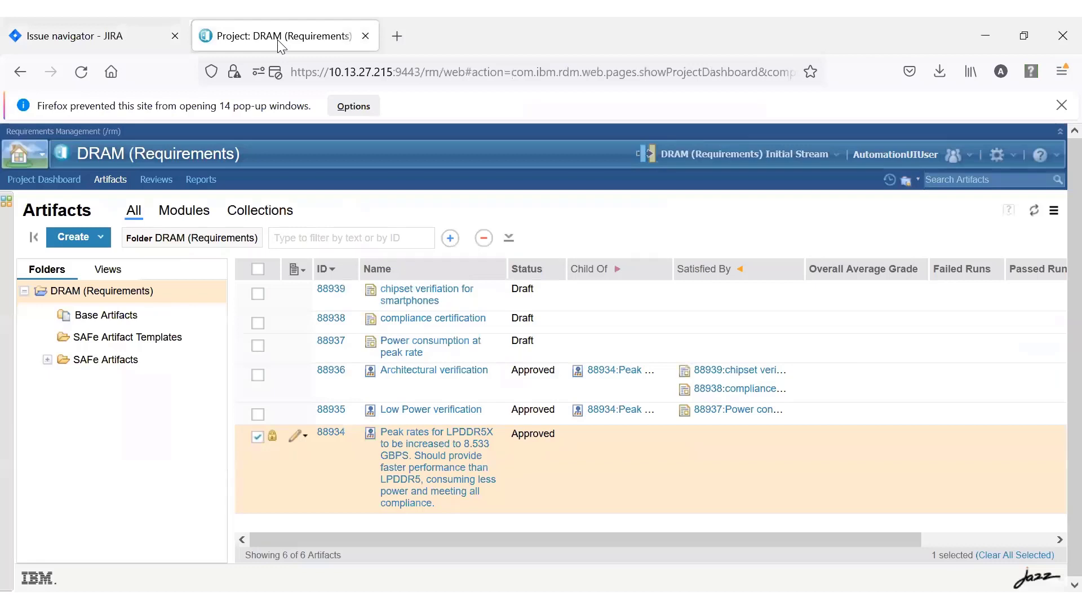
click(1035, 211)
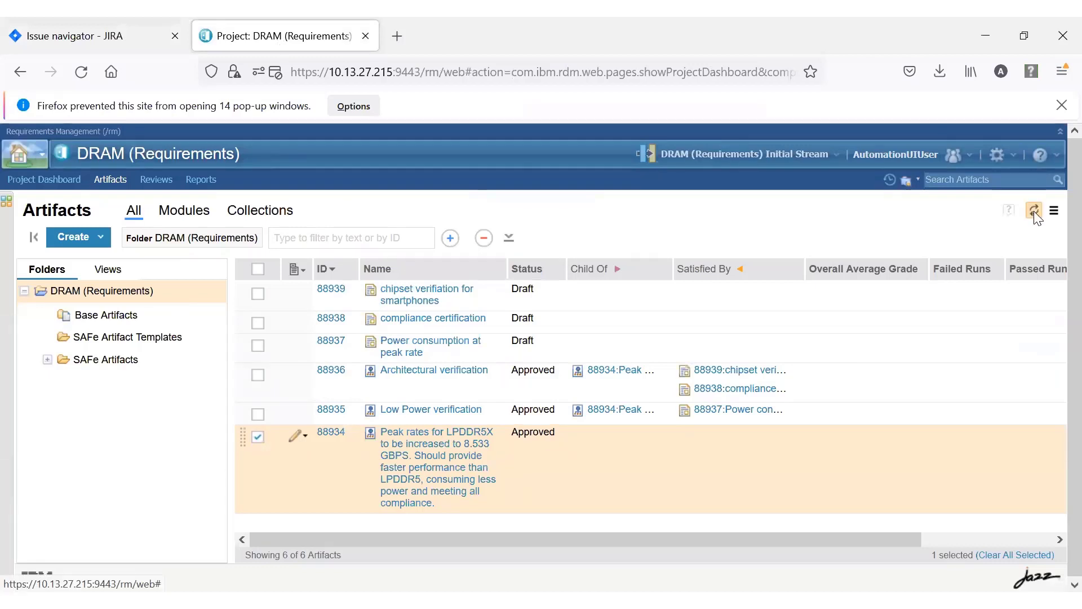
click(1035, 211)
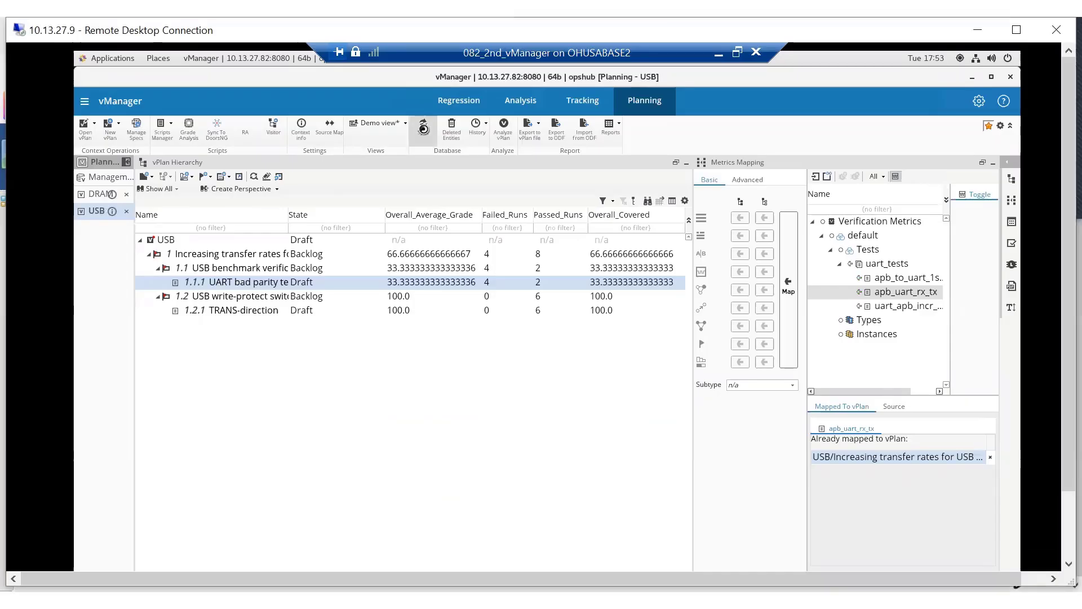
Switch to vManager, sync the USB plan with the database, then rerun Grade Analysis and sync the updated grades.
click(423, 130)
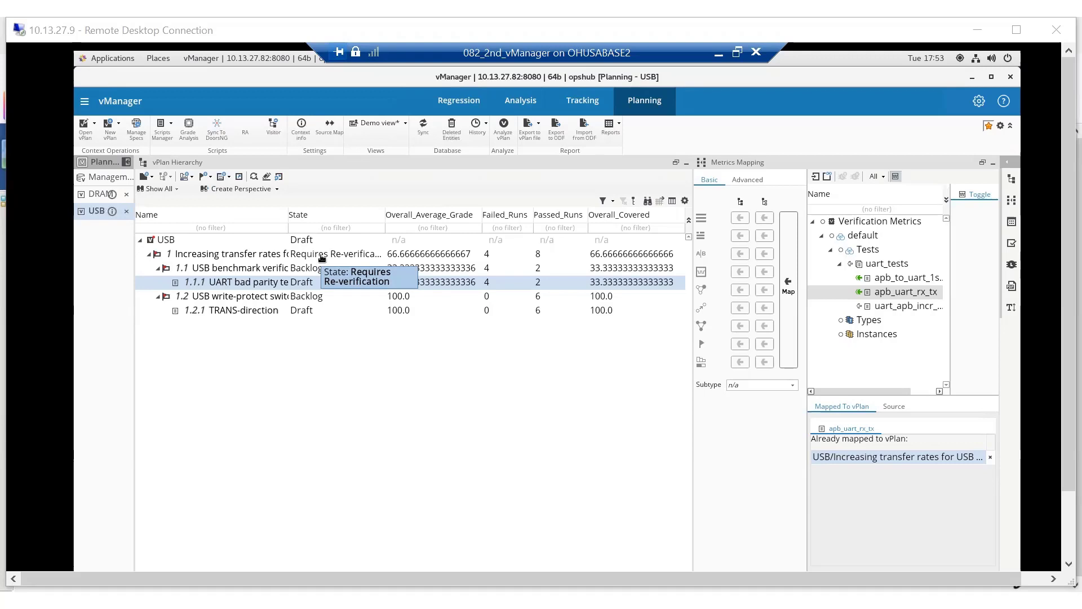
click(189, 132)
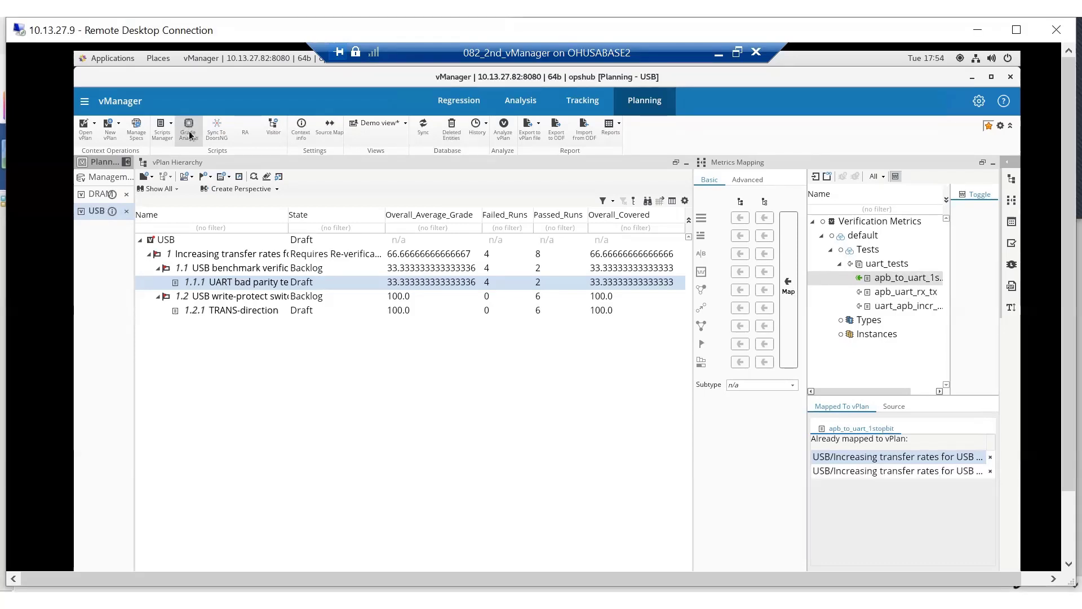
click(429, 125)
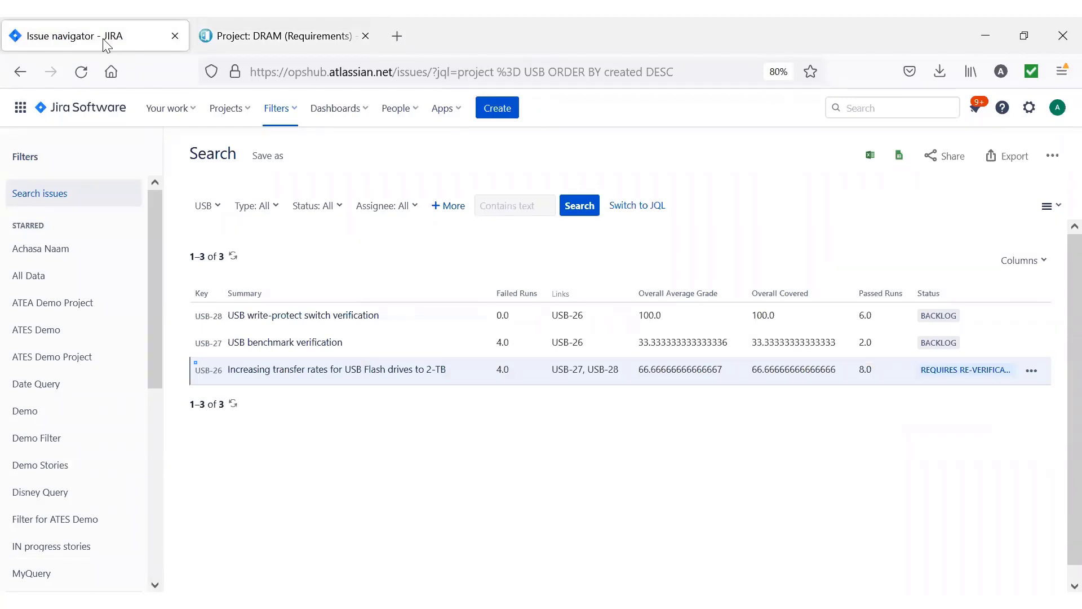
Refresh the USB issue search in Jira and set the status of USB-28, USB-27 and USB-26 to Done.
click(587, 208)
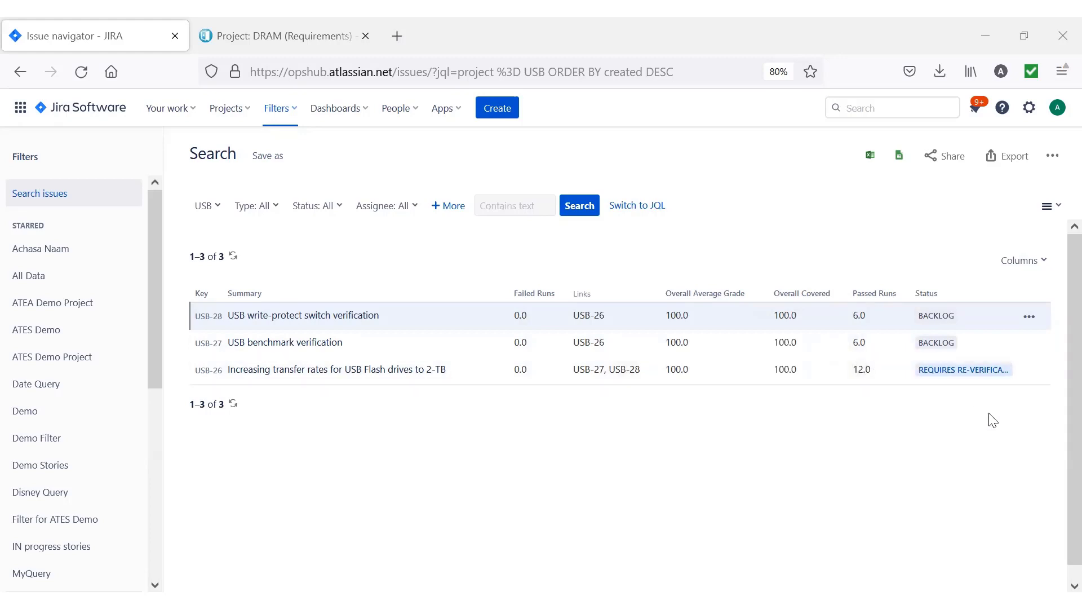
click(1029, 318)
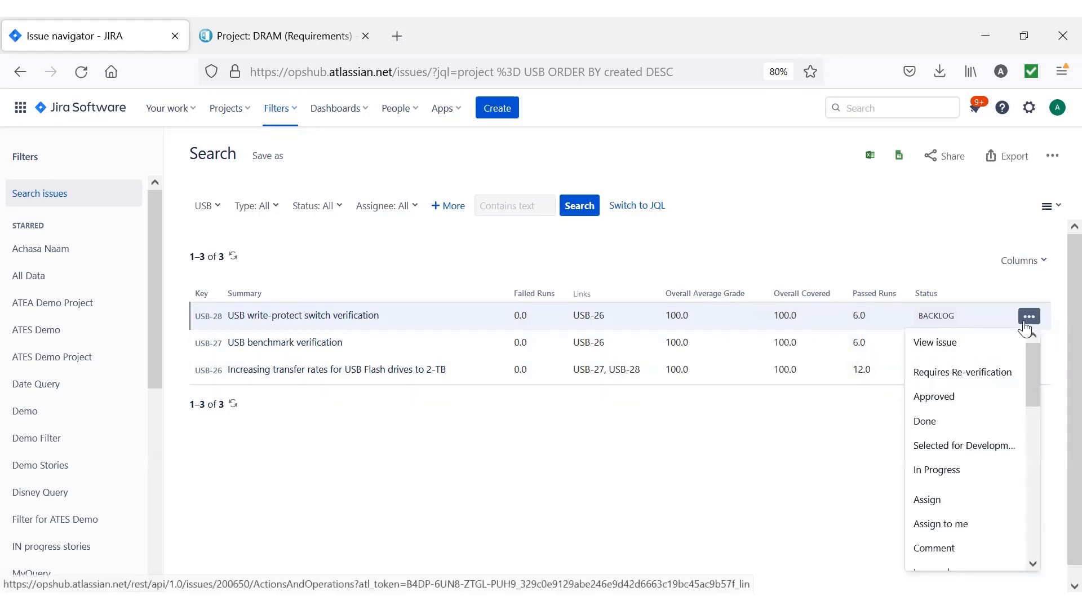
click(938, 423)
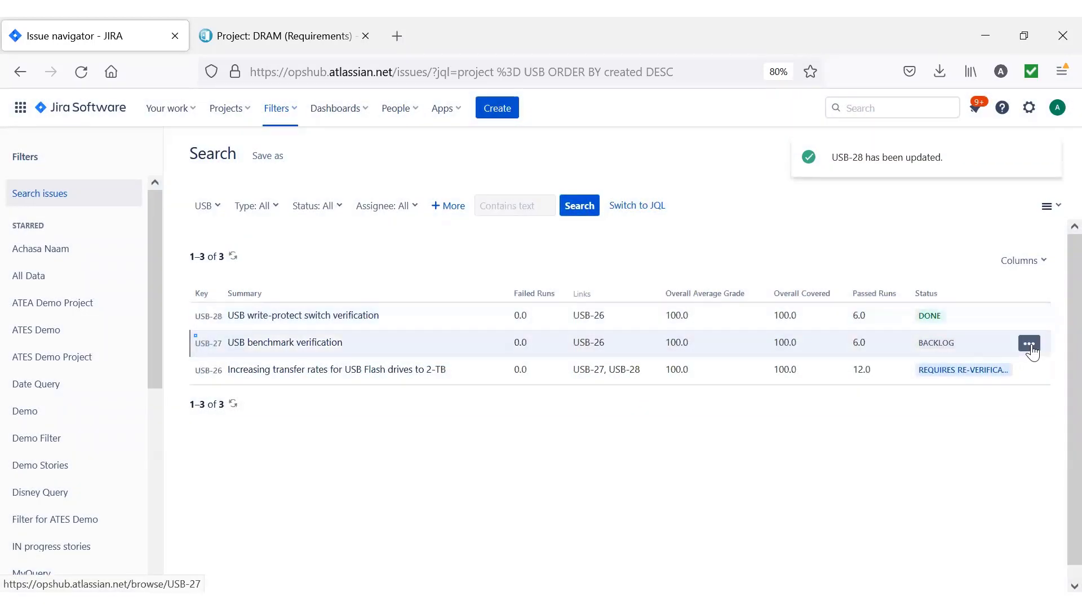
click(1031, 351)
click(930, 447)
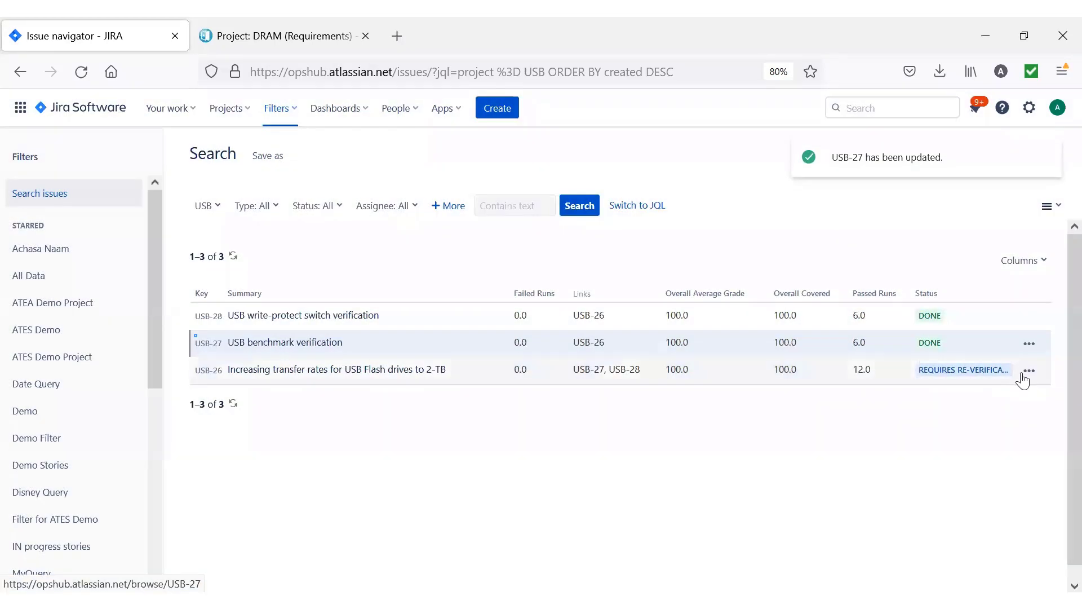
click(1030, 371)
click(922, 447)
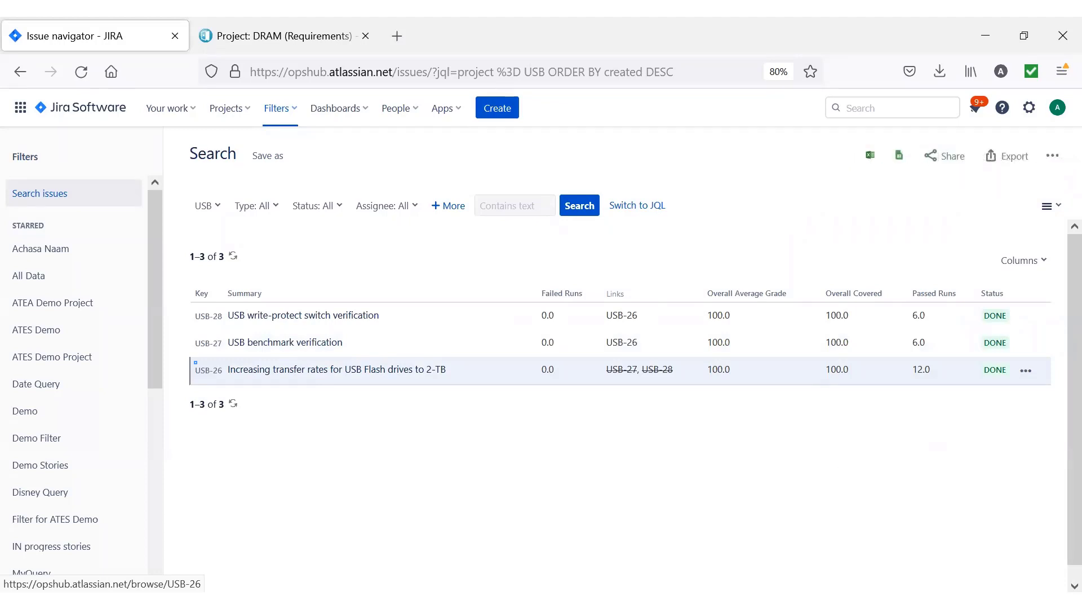
Switch to vManager and sync the USB plan to bring in the Done statuses from Jira.
key(alt+Tab)
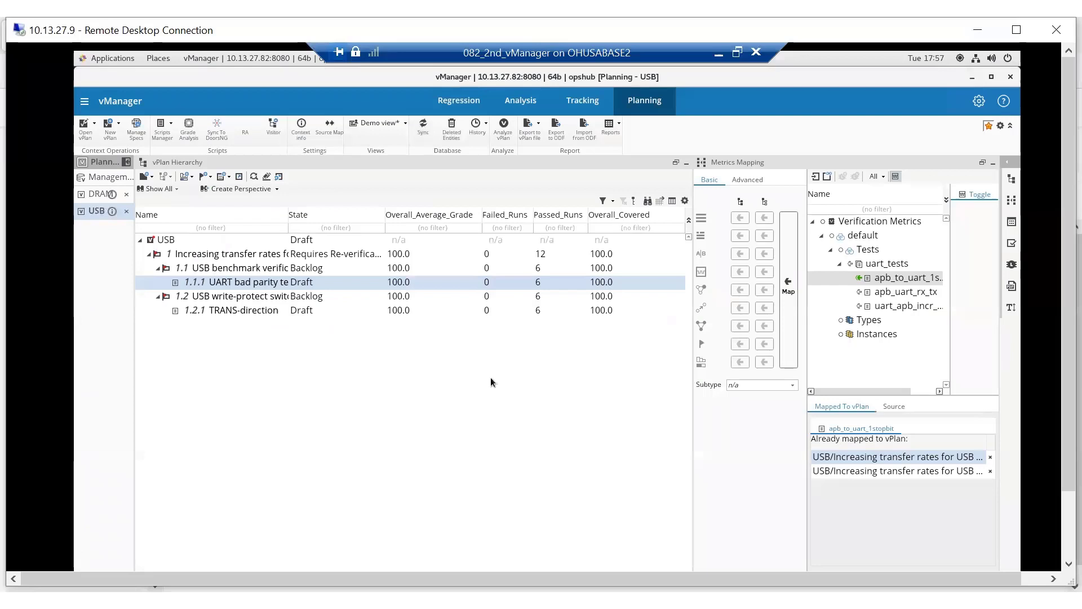
click(425, 131)
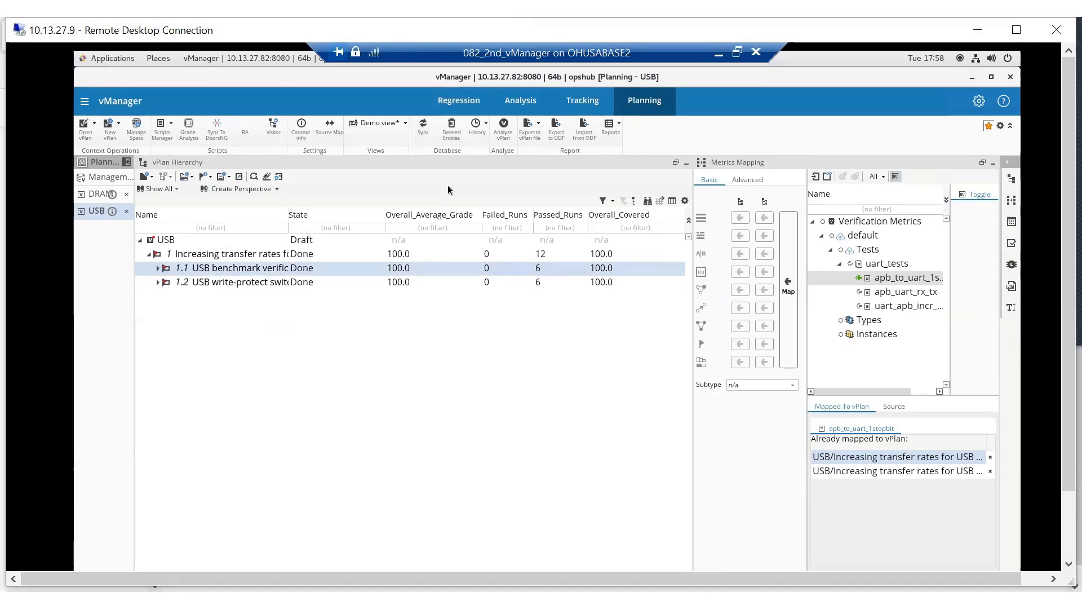